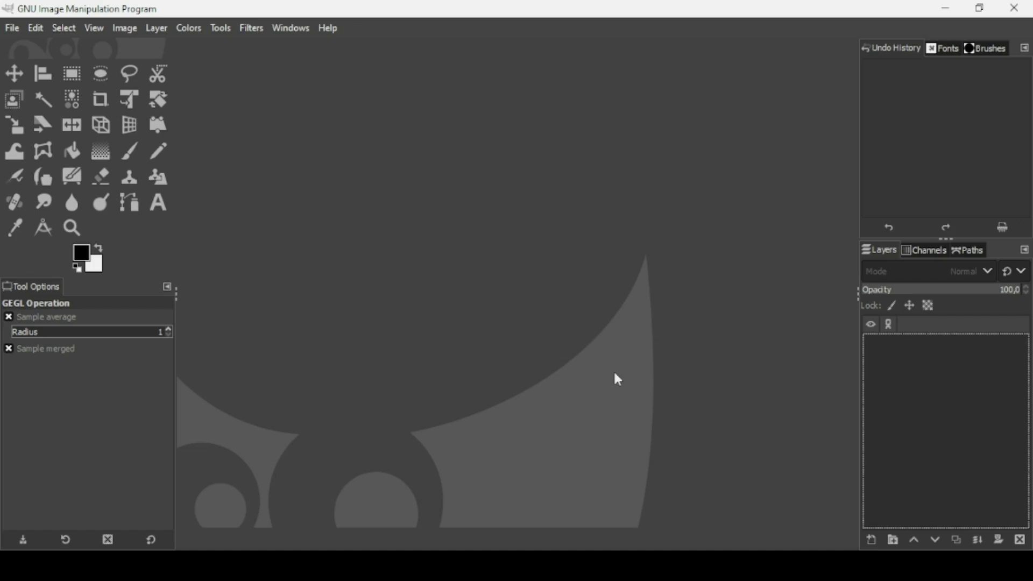
Step: Create a new 1920×1080 px image with a white Background layer
click(17, 31)
click(24, 50)
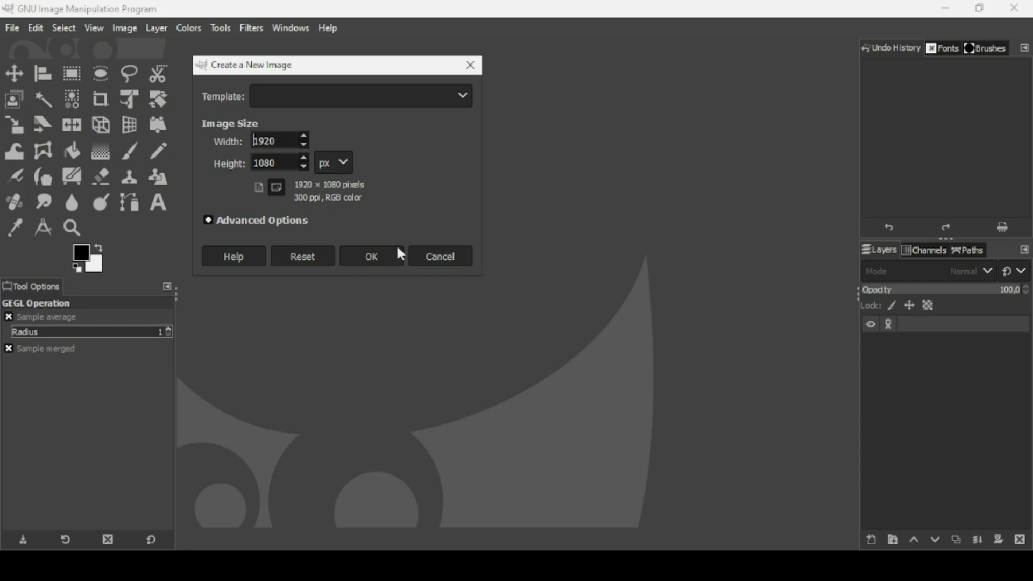
click(392, 260)
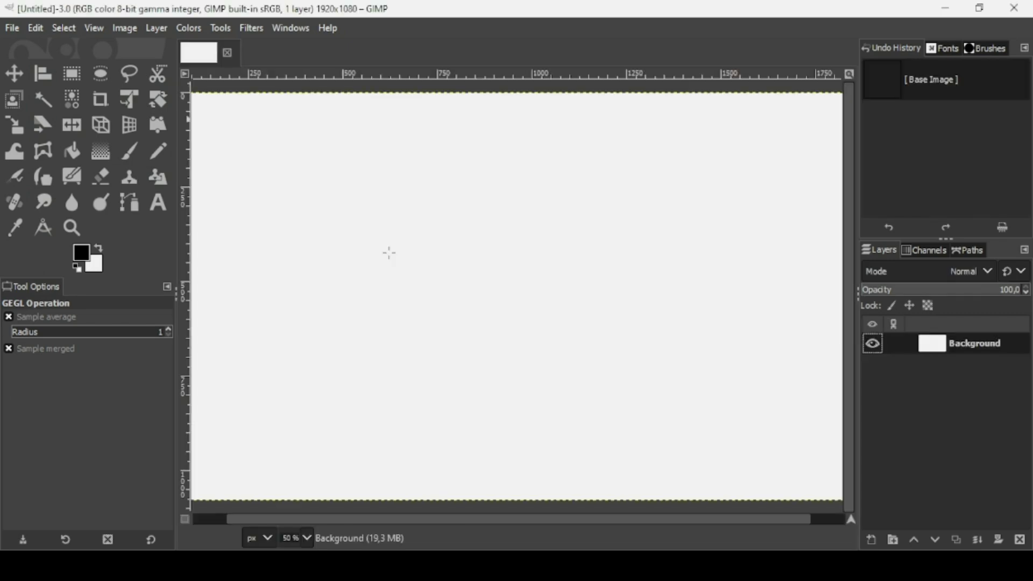
Step: Add the text BROKEN to the canvas in black Poppins Bold at 400 px
key(minus)
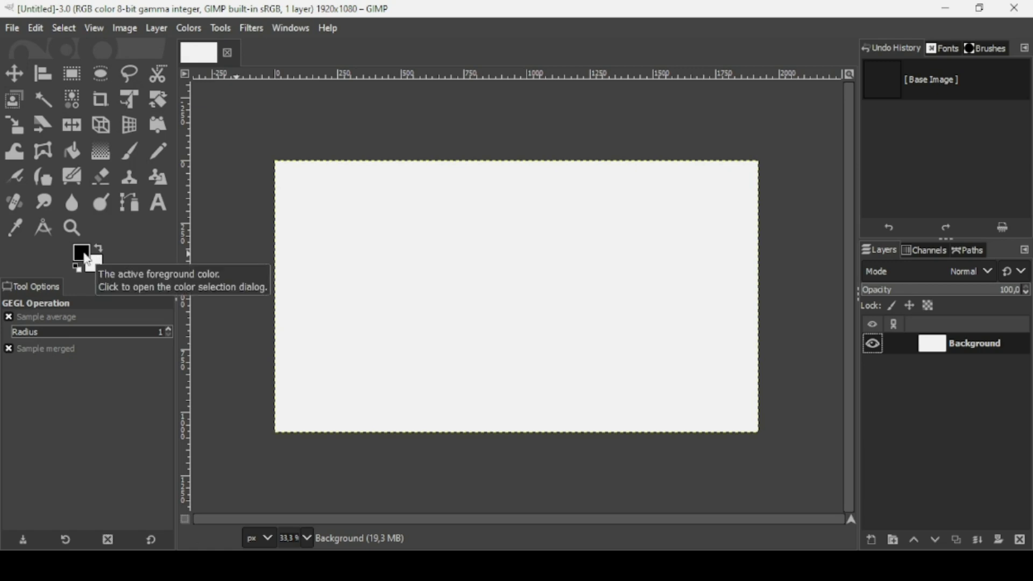
click(154, 211)
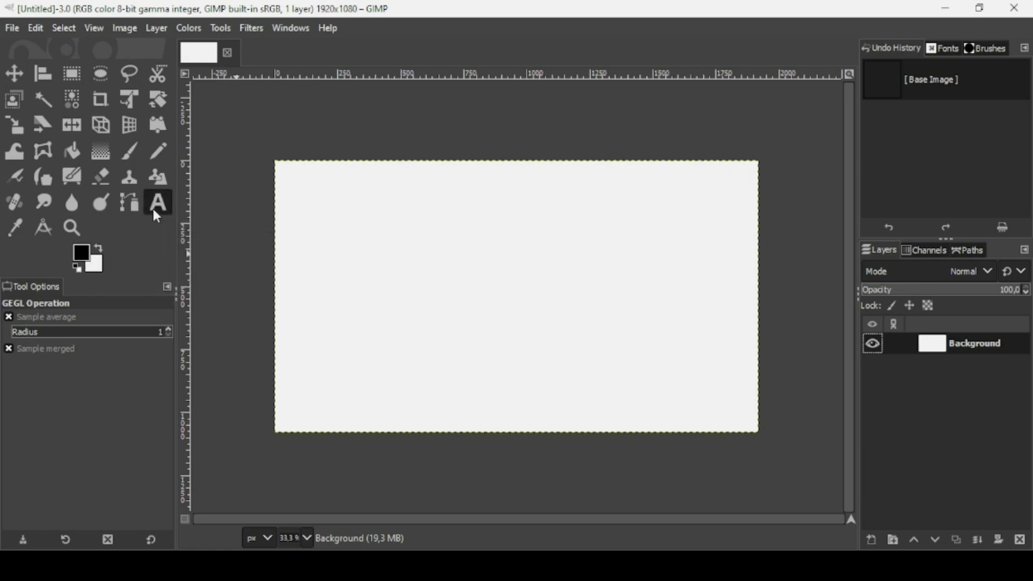
click(410, 245)
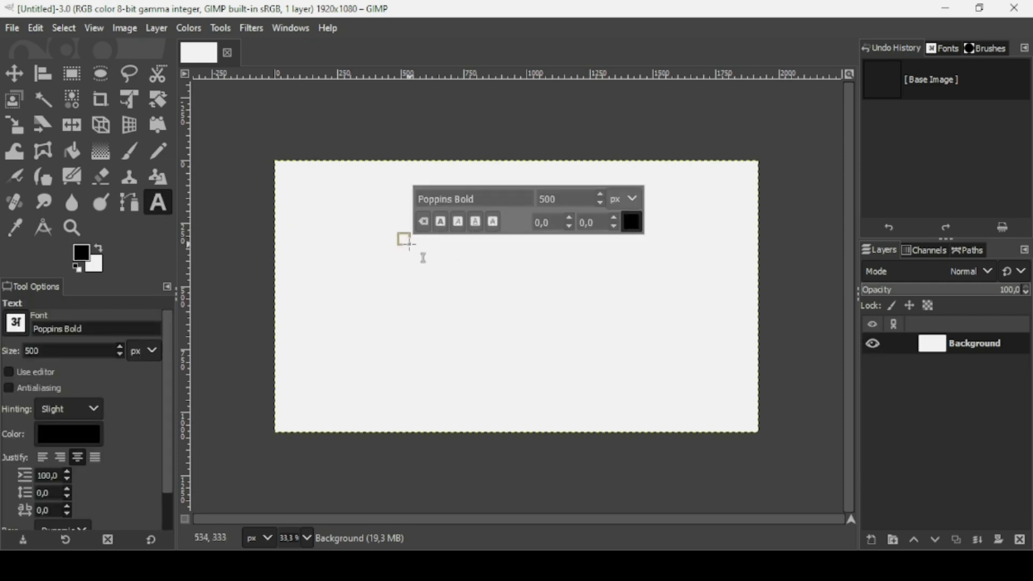
text(BROKEN)
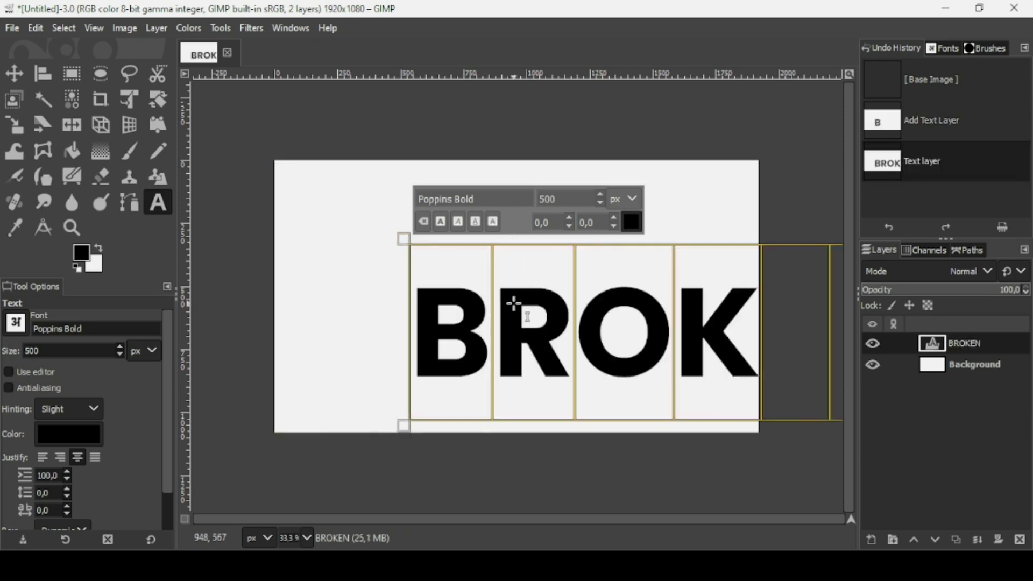
double_click(566, 198)
text(400)
key(Return)
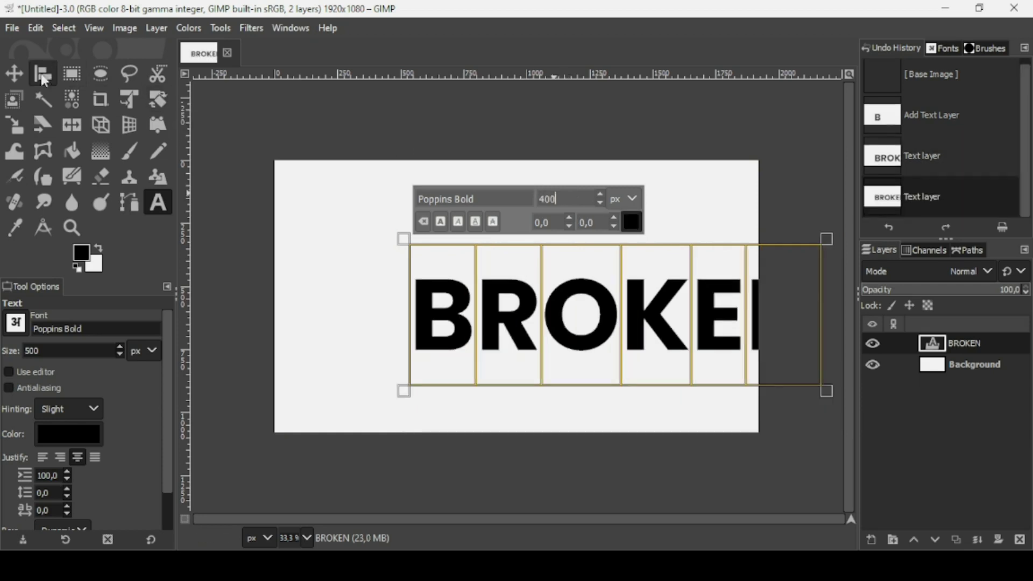
Step: Centre the BROKEN text layer horizontally and vertically on the canvas
click(46, 78)
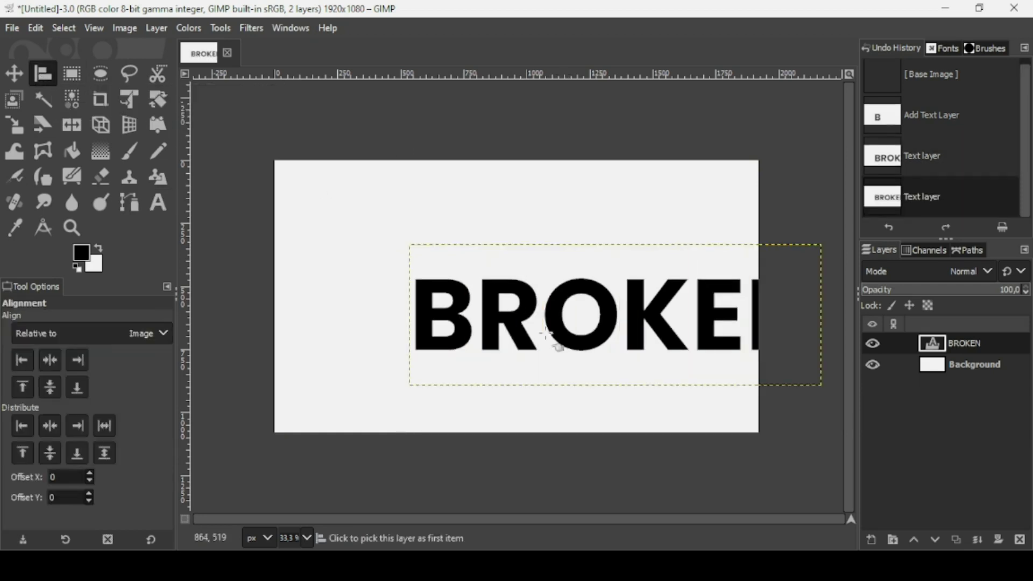
click(560, 341)
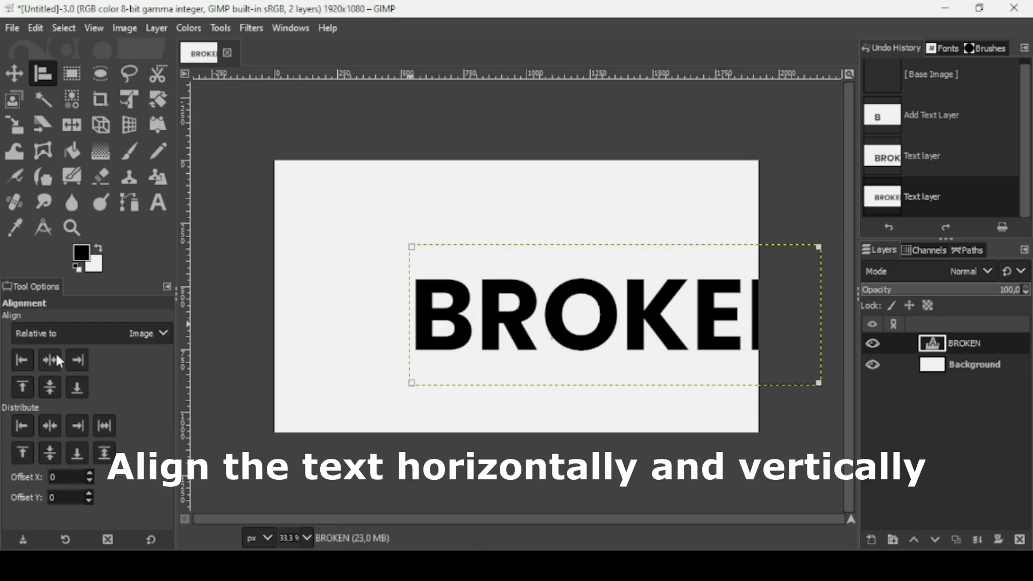
click(51, 358)
click(48, 387)
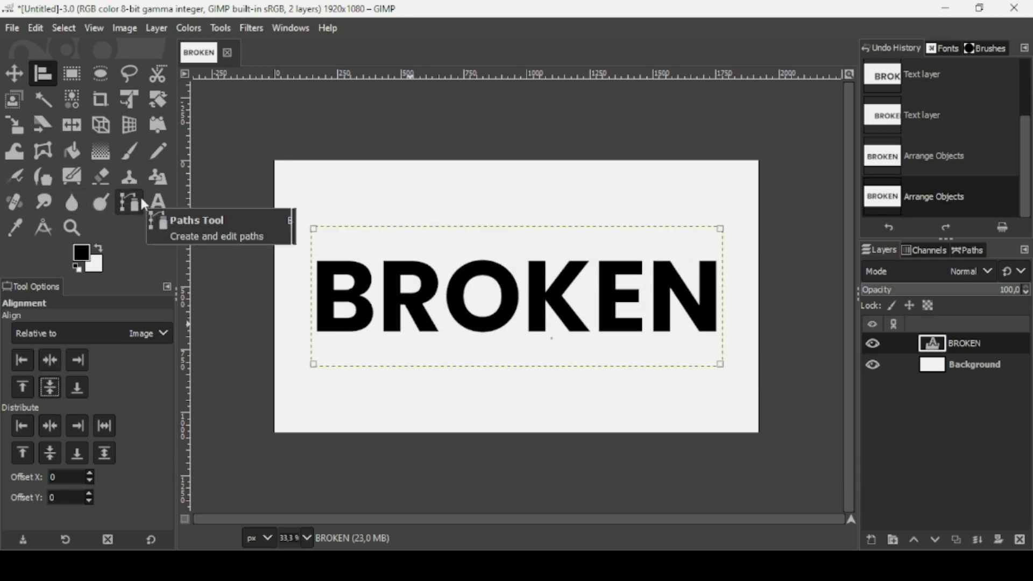
Step: Reduce the BROKEN text size to 350 px
click(158, 200)
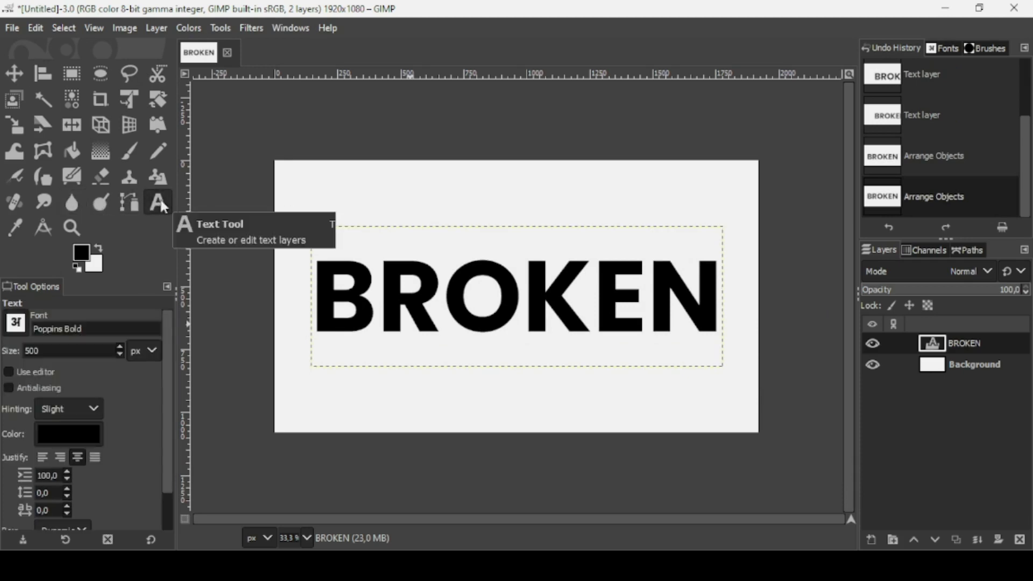
click(437, 276)
key(ctrl+a)
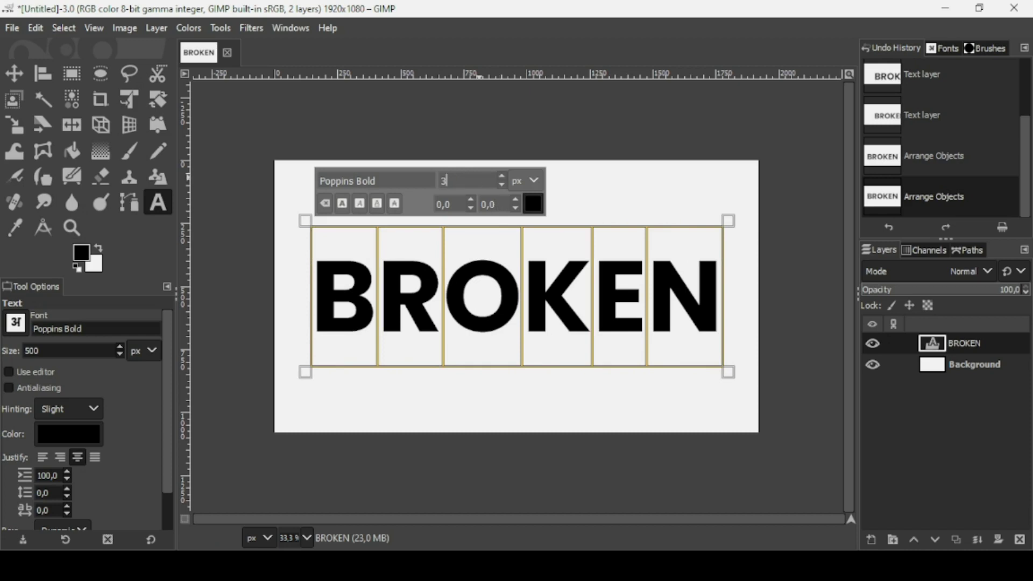
text(350)
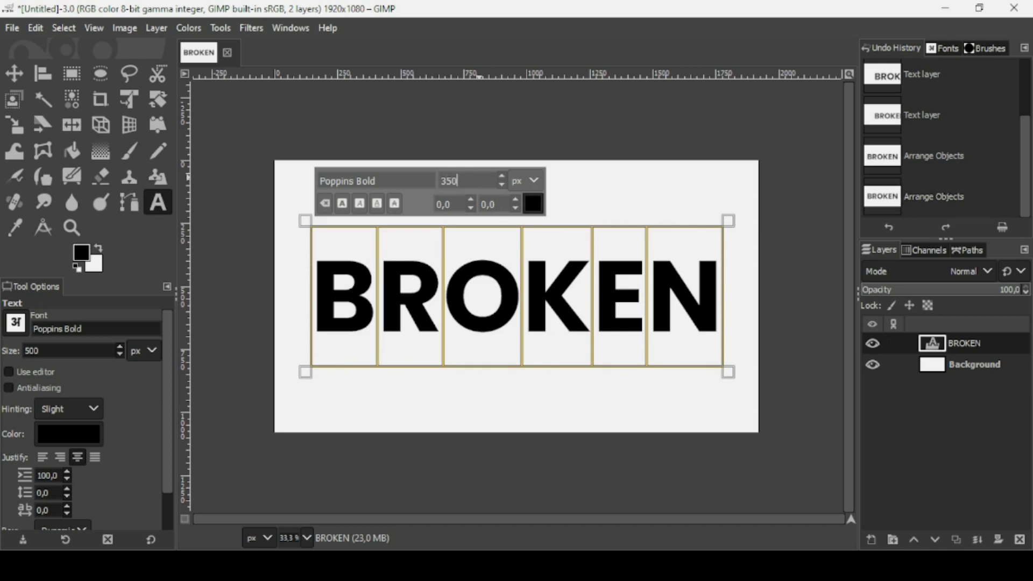
key(Return)
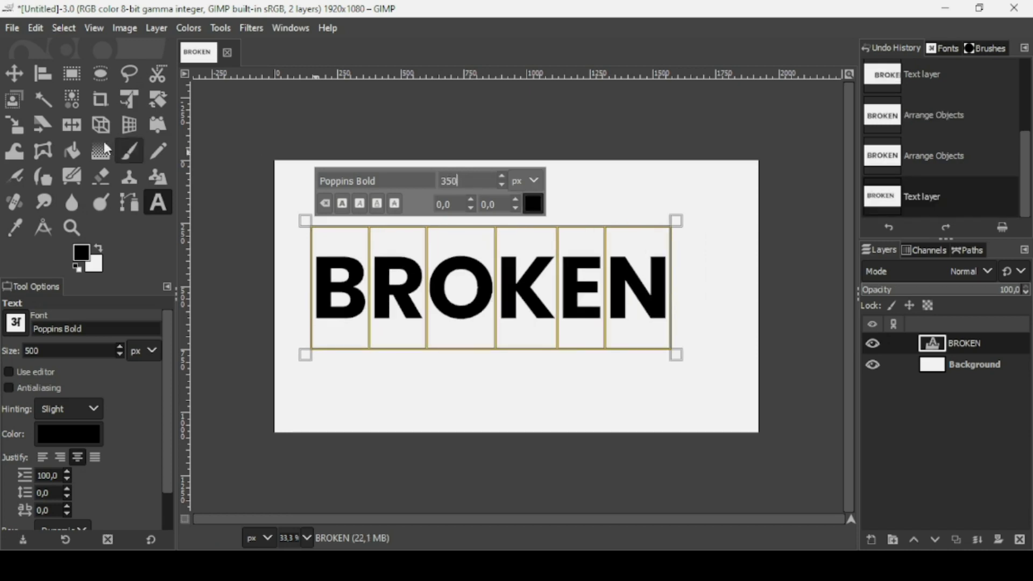
Step: Re-centre the BROKEN text layer horizontally and vertically on the canvas
click(49, 67)
click(445, 274)
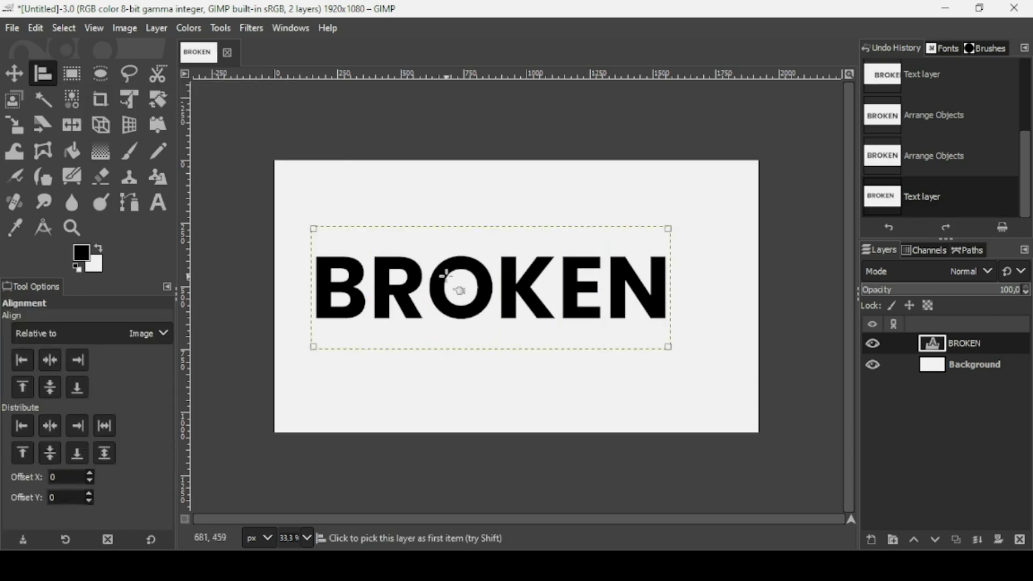
click(42, 362)
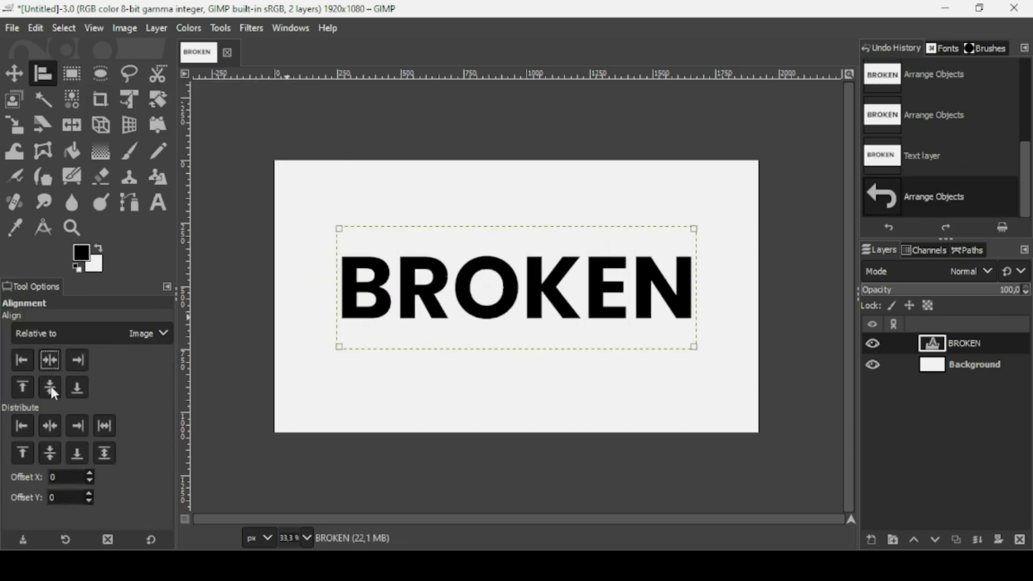
click(50, 386)
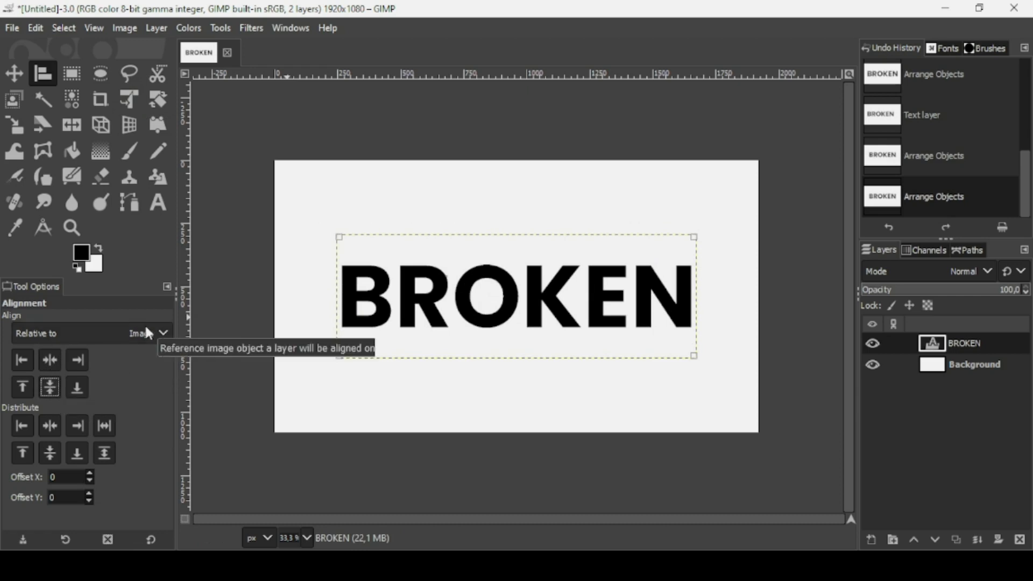
Step: Expand the BROKEN text layer to the full image size
right_click(944, 353)
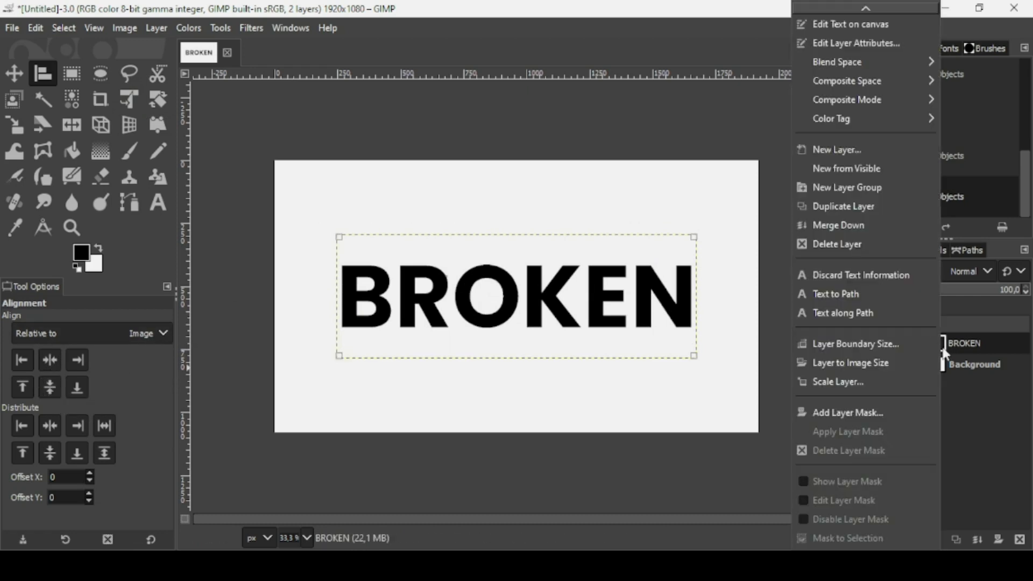
click(863, 364)
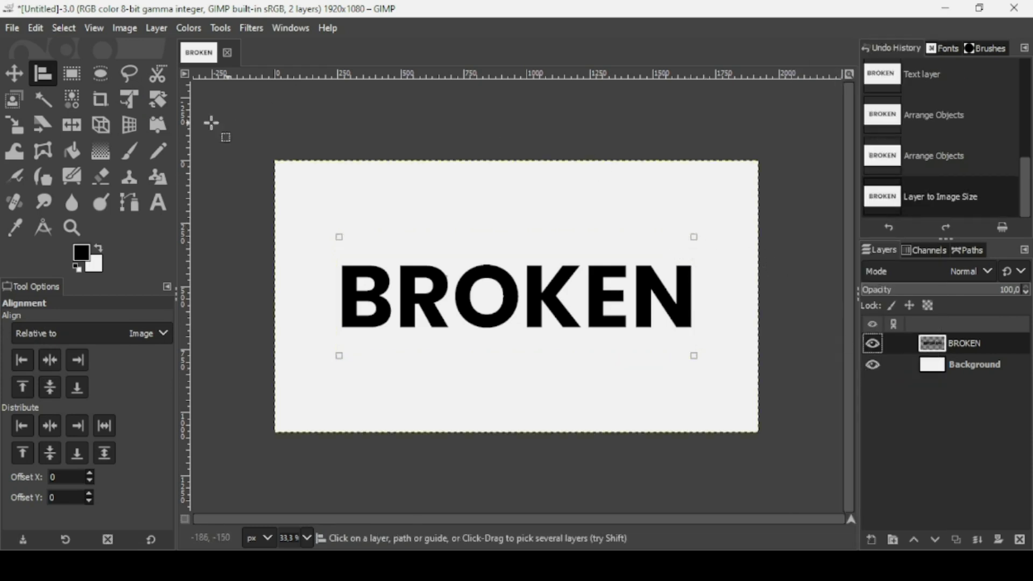
click(14, 73)
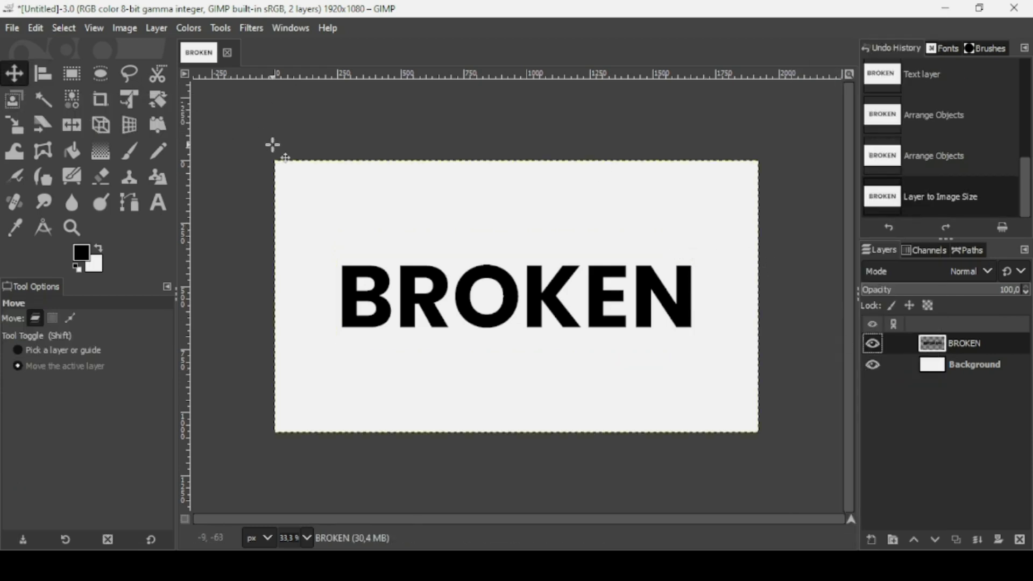
Step: Add a horizontal guide at 50% through the canvas
click(125, 28)
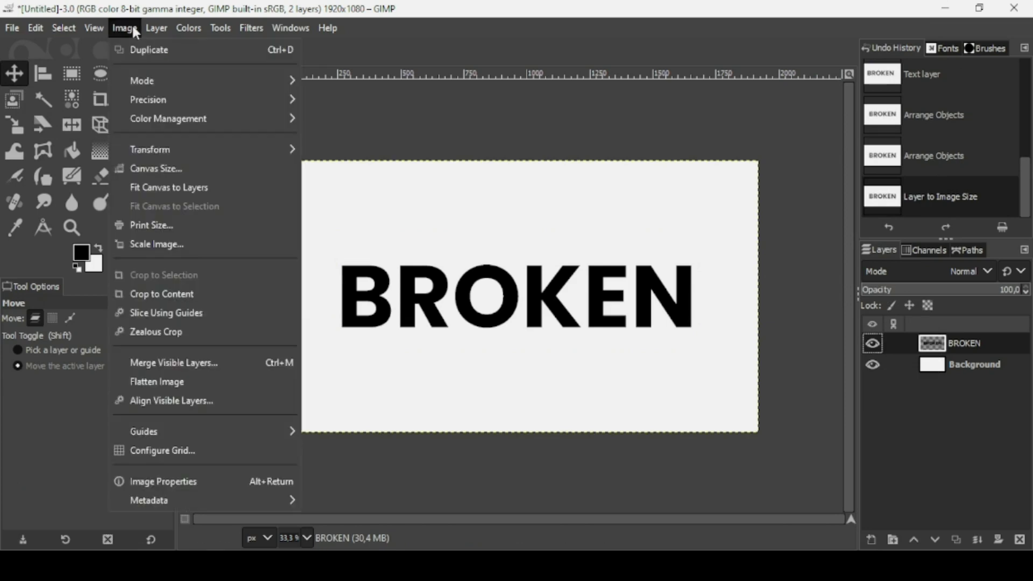
mouse_move(192, 430)
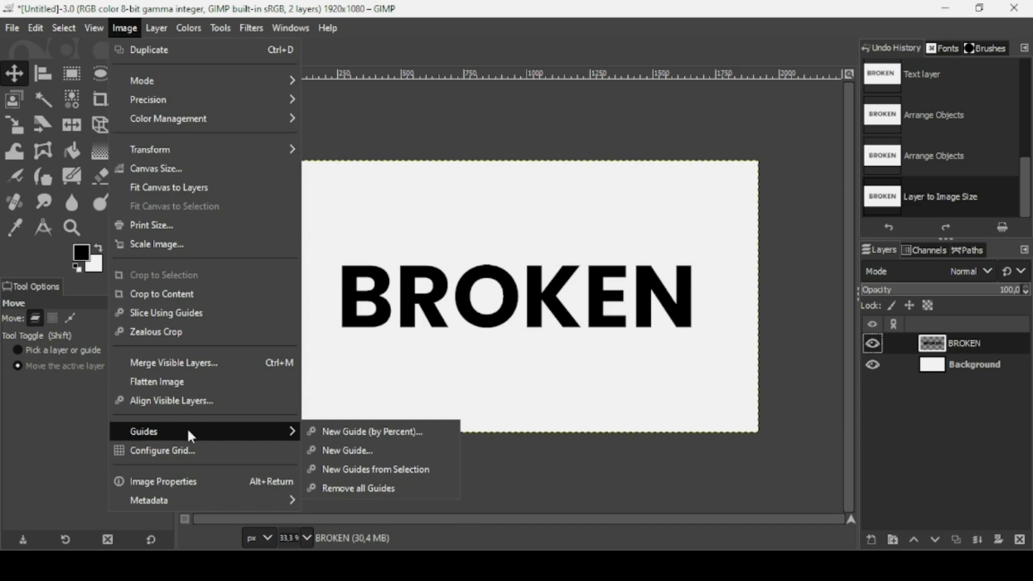
click(349, 440)
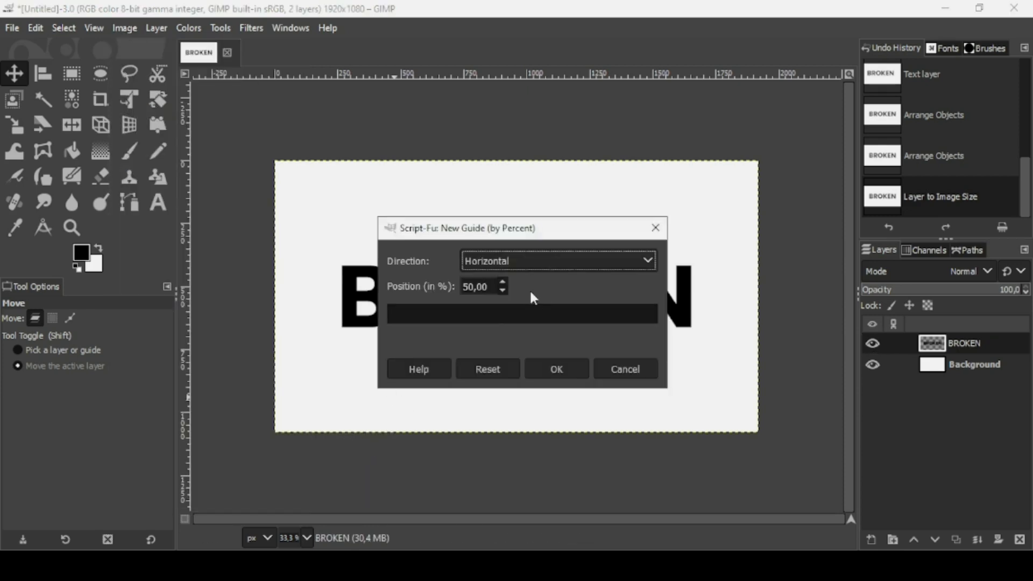
click(564, 368)
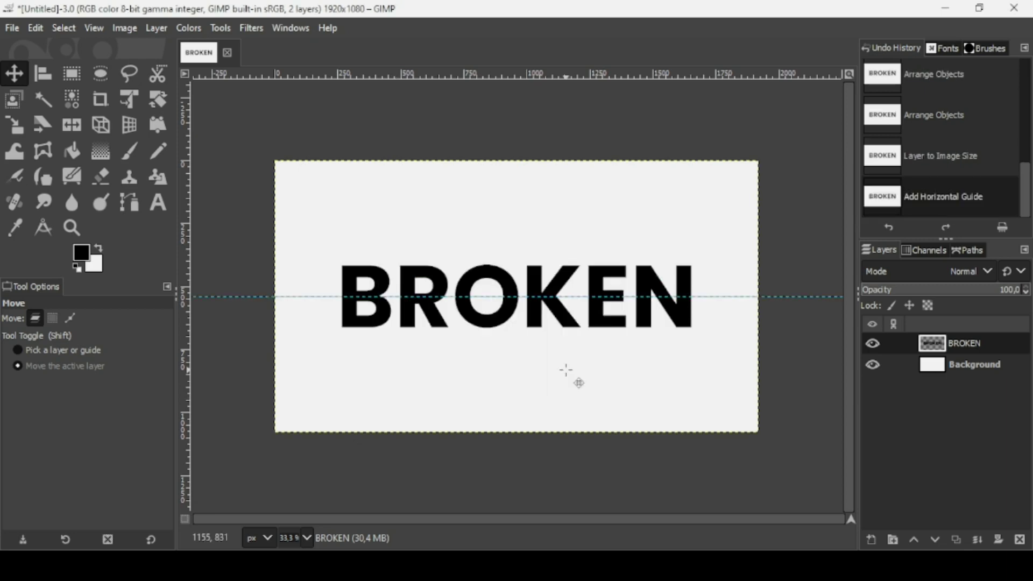
Step: Add a vertical guide at 50% through the canvas
click(125, 26)
mouse_move(163, 426)
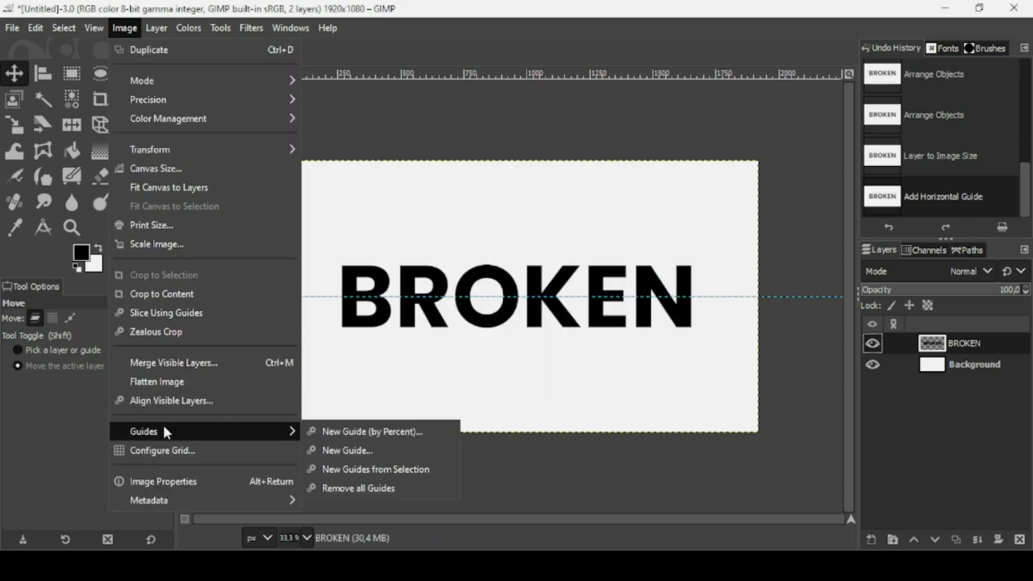
click(379, 435)
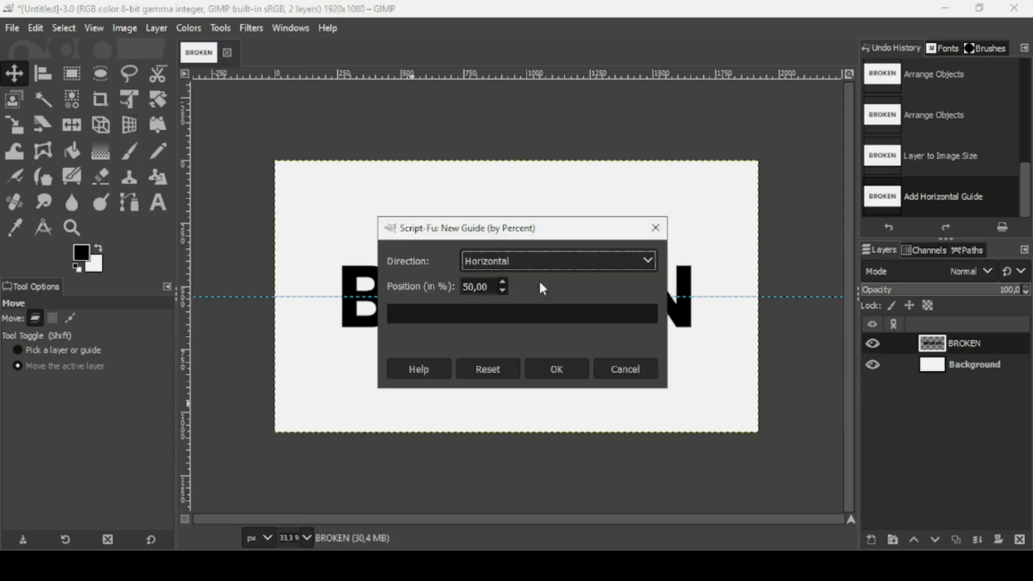
click(558, 257)
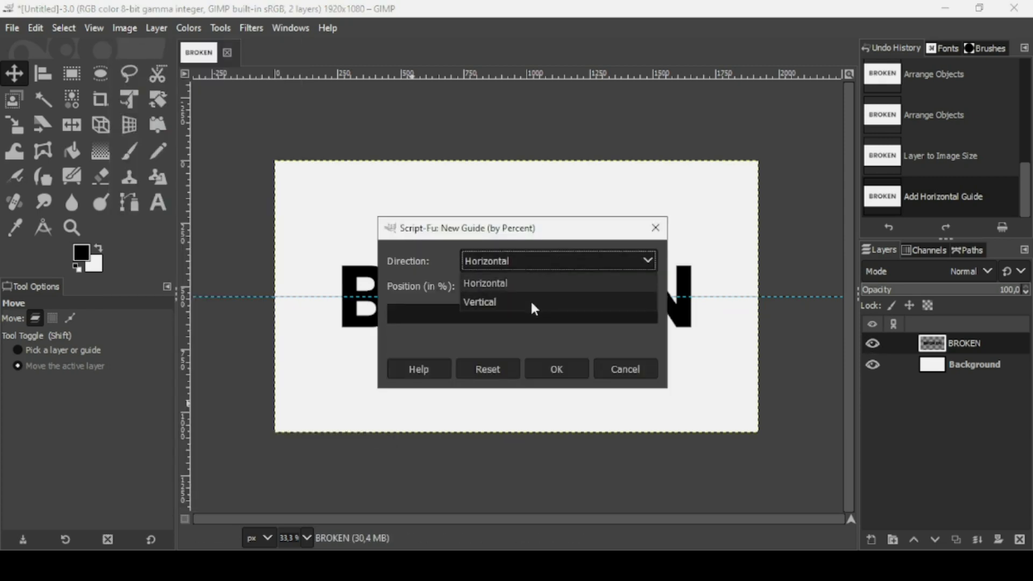
click(531, 303)
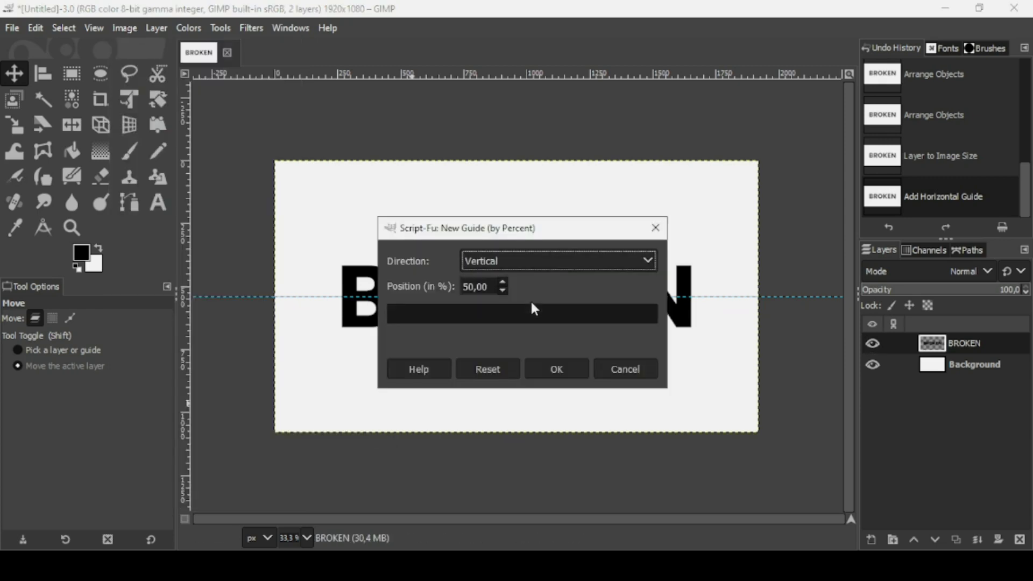
click(569, 371)
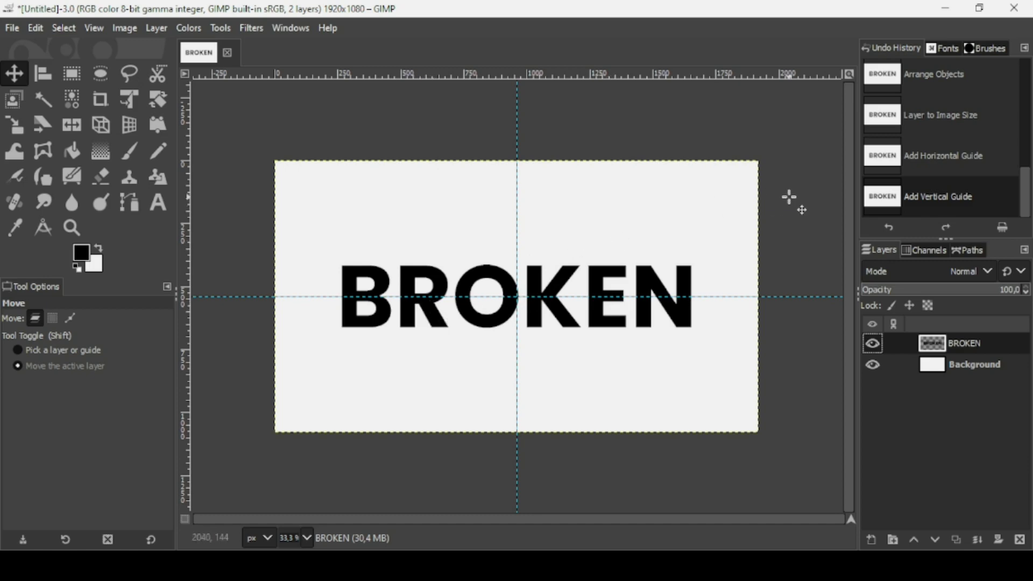
Step: Discard the stray horizontal guide pulled from the ruler
drag(351, 75, 387, 2)
drag(383, 58, 383, 56)
drag(185, 231, 85, 237)
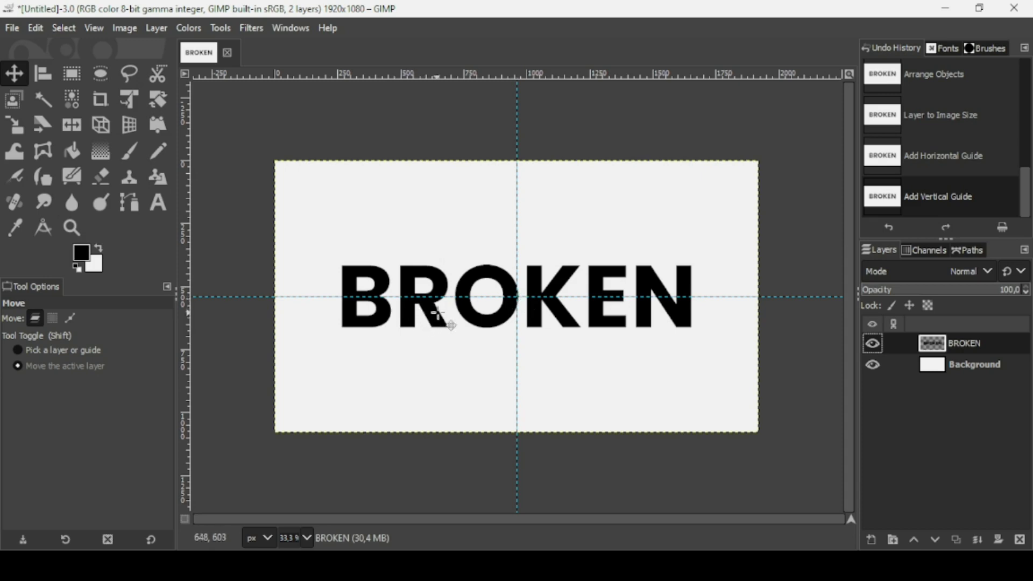
Step: Activate the Paths tool and turn on Snap to Guides
click(136, 203)
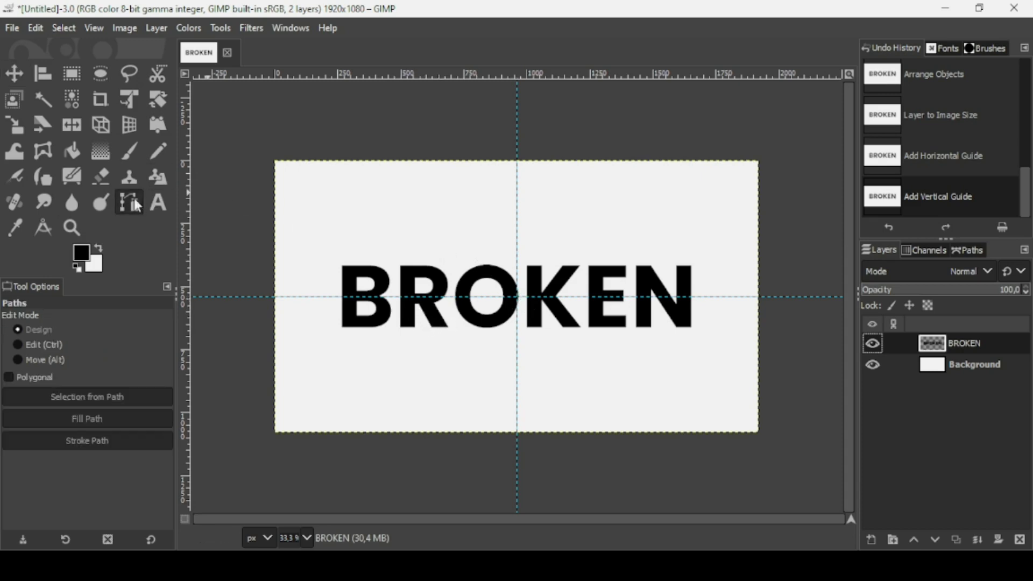
click(95, 28)
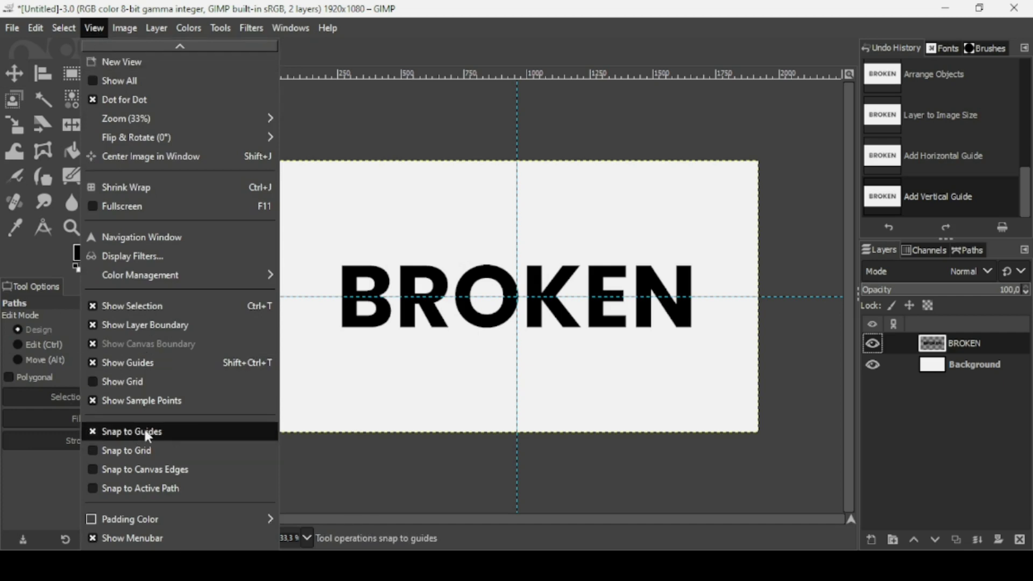
click(389, 6)
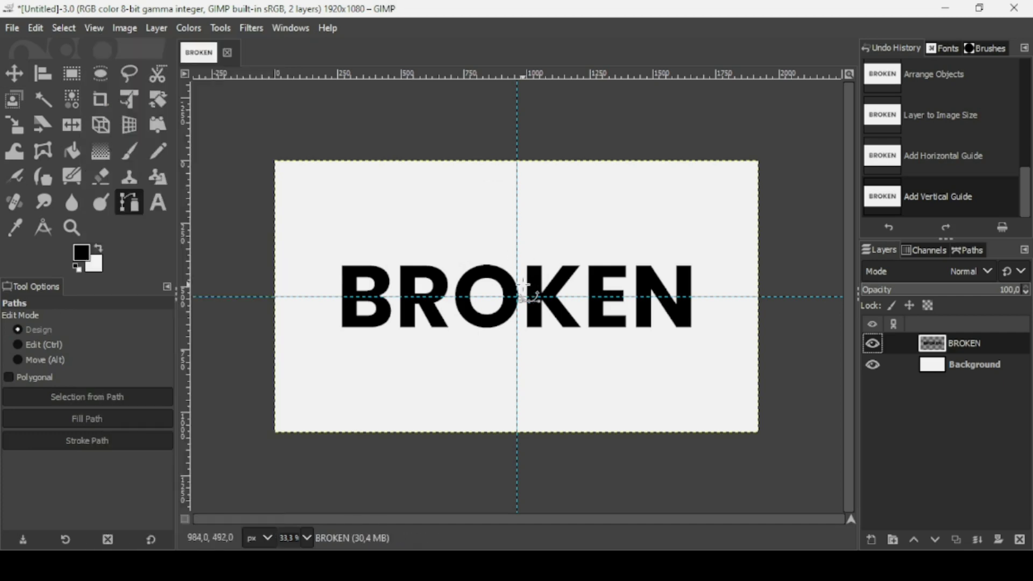
Step: Draw a closed three-anchor triangular path from the guide crossing up and to the right
click(582, 223)
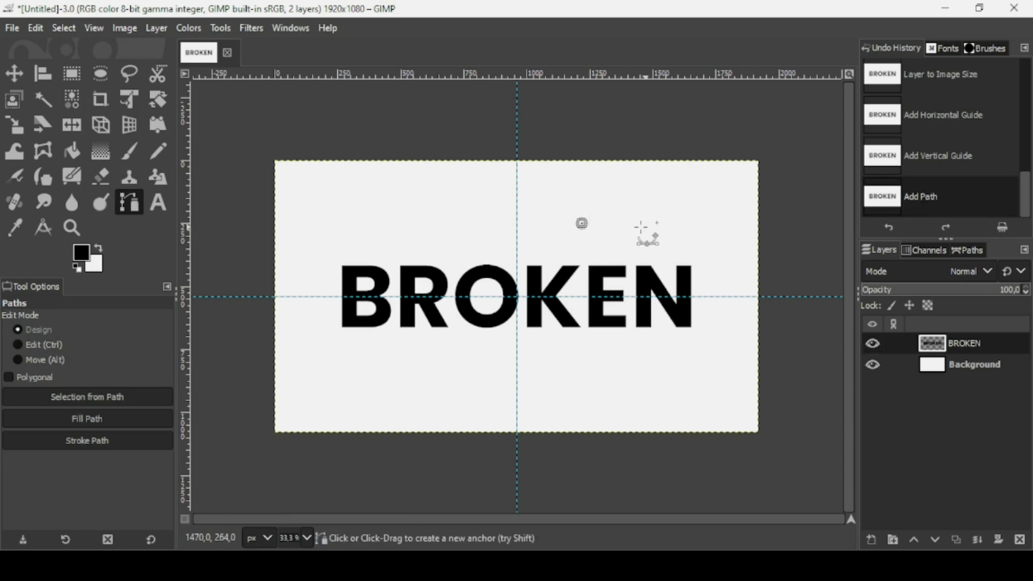
drag(582, 223, 516, 296)
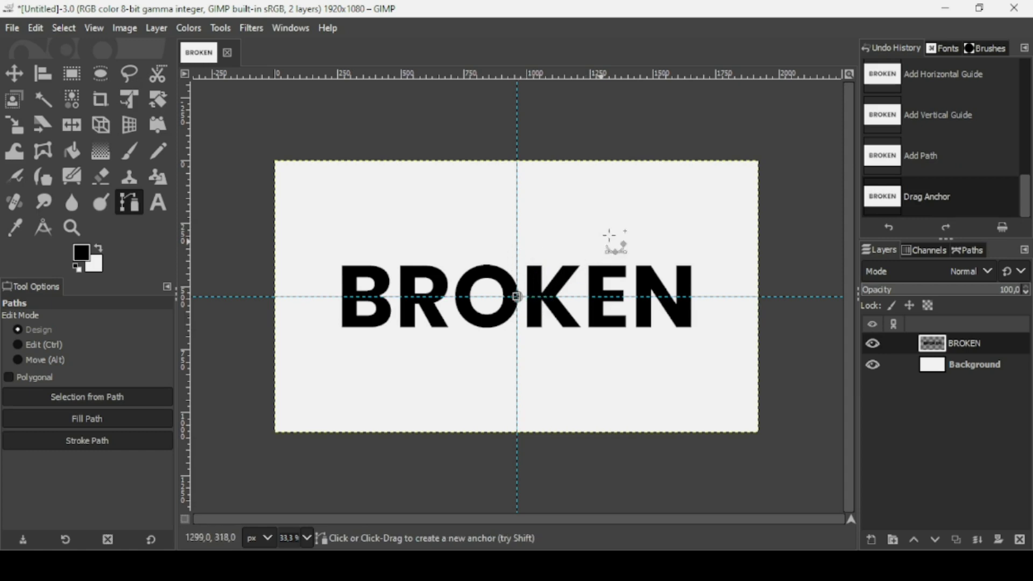
click(635, 196)
drag(634, 196, 638, 197)
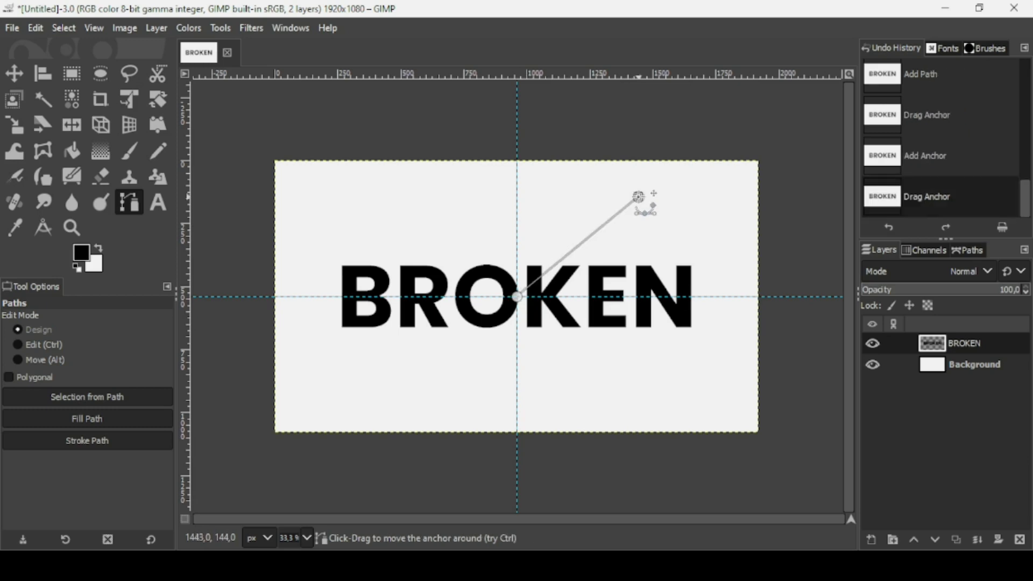
click(715, 237)
drag(715, 237, 718, 244)
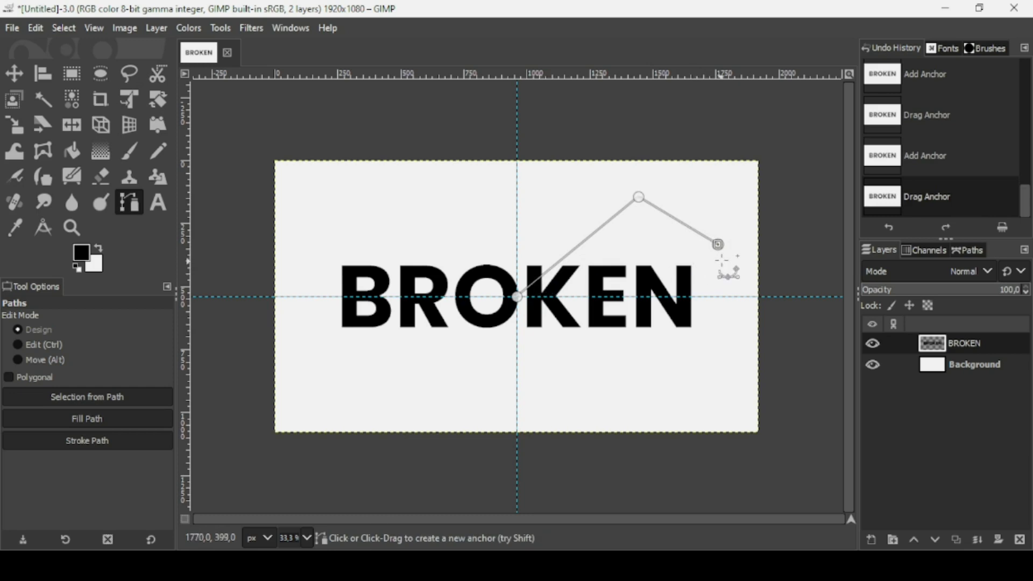
key(ctrl)
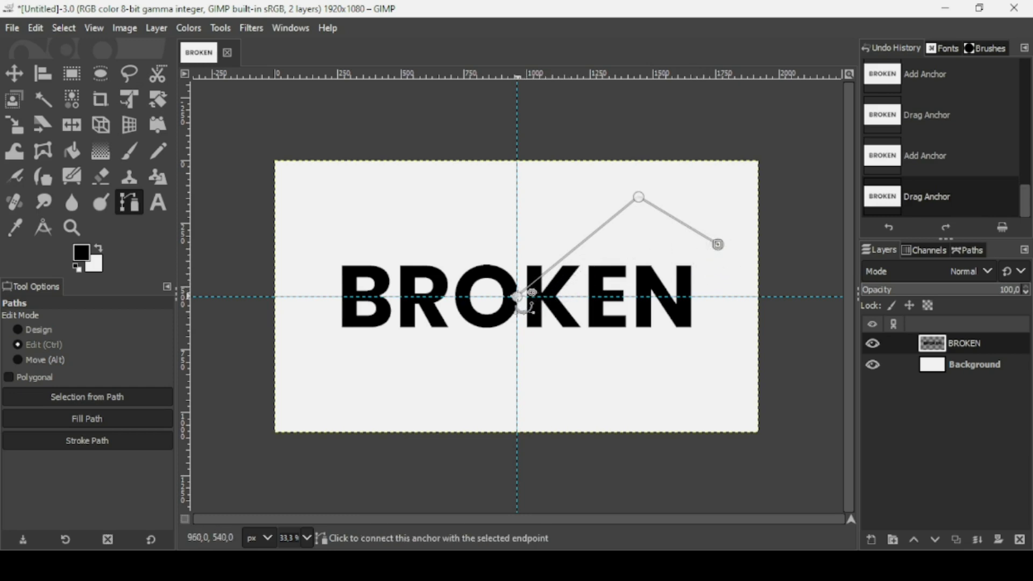
ctrl+click(517, 296)
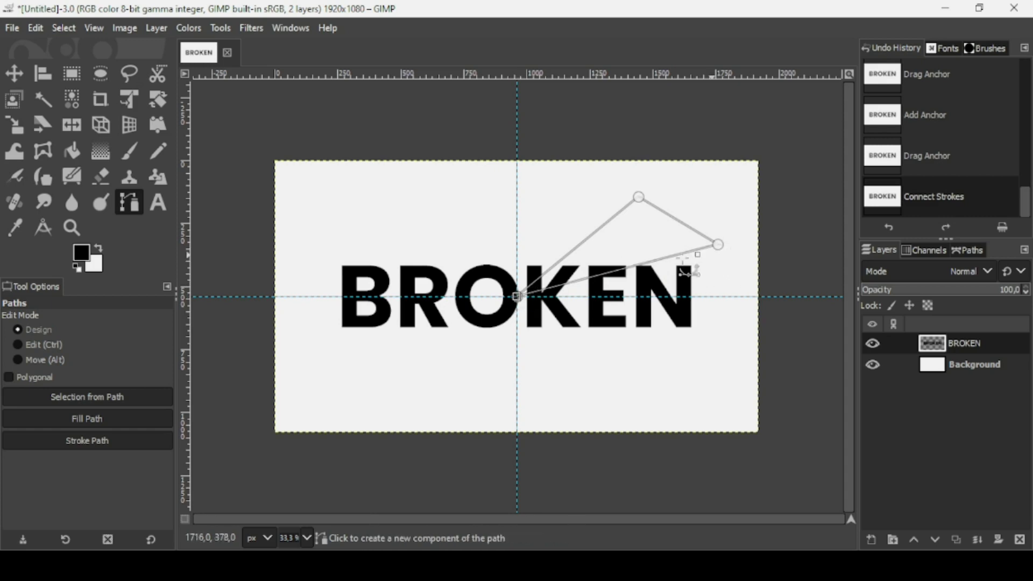
Step: Convert the triangle path to a selection and cut that wedge from BROKEN
key(shift+v)
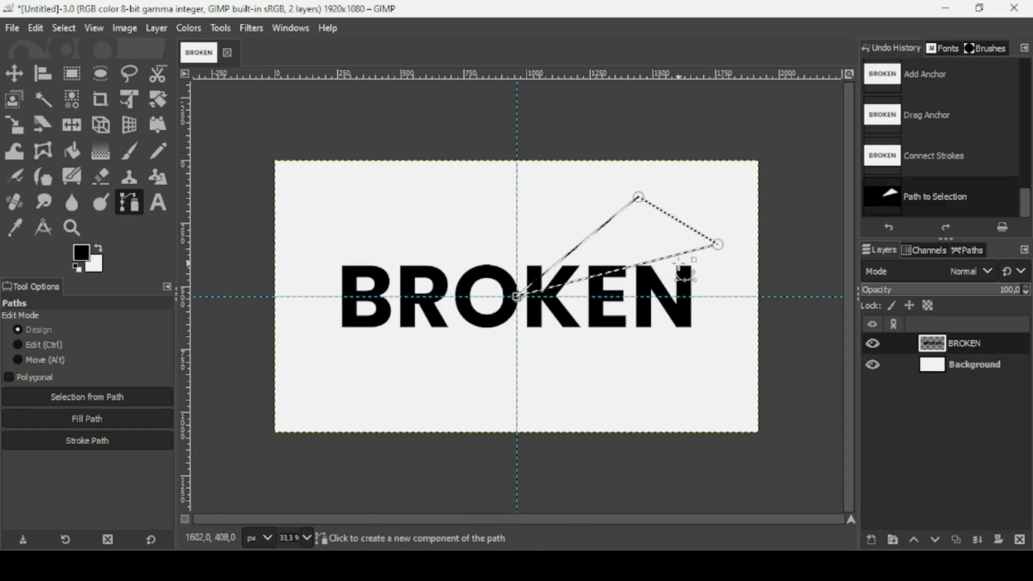
click(872, 343)
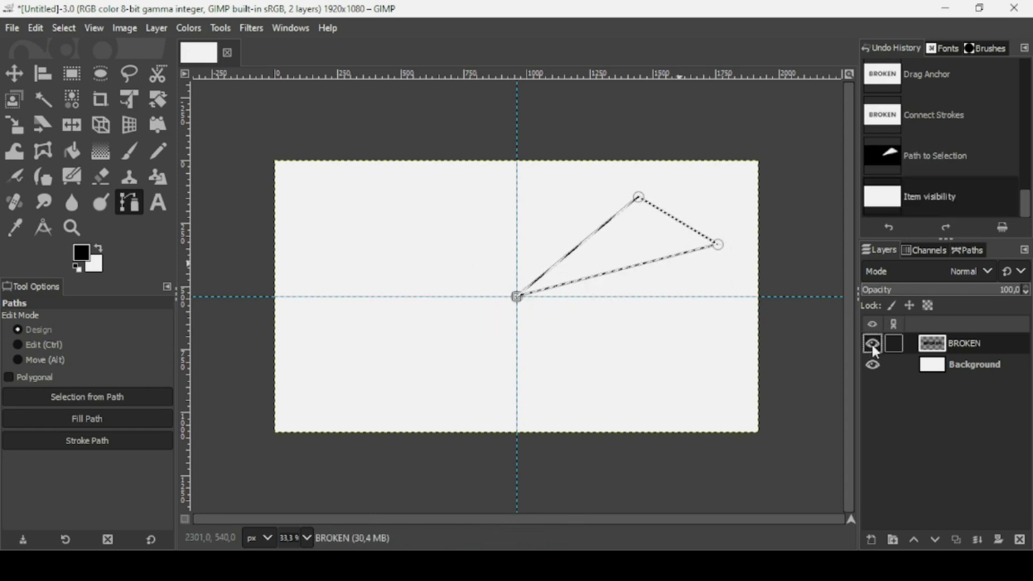
click(872, 343)
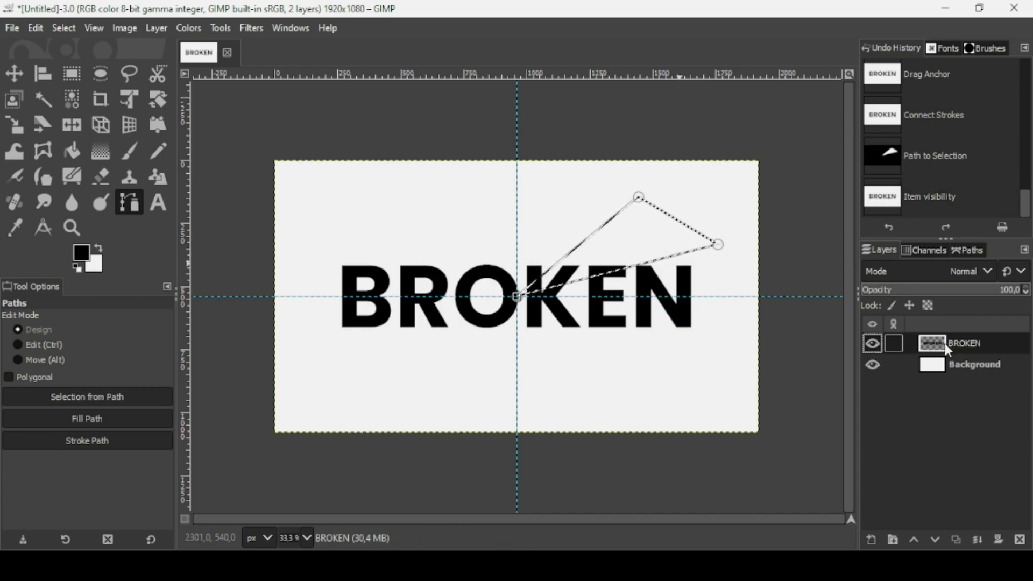
key(ctrl+x)
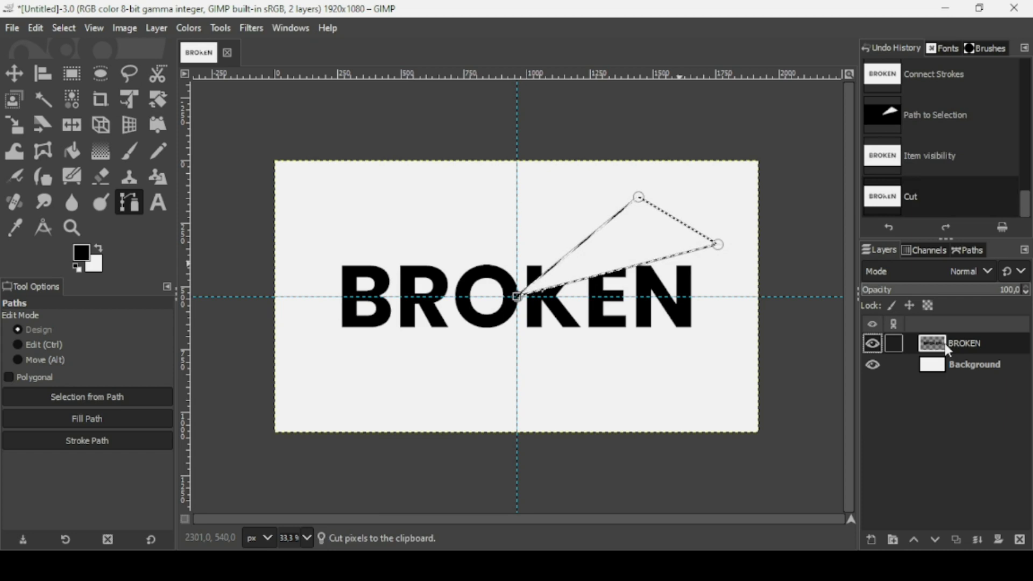
Step: Paste the cut wedge back as its own Pasted Layer and check it
key(ctrl+v)
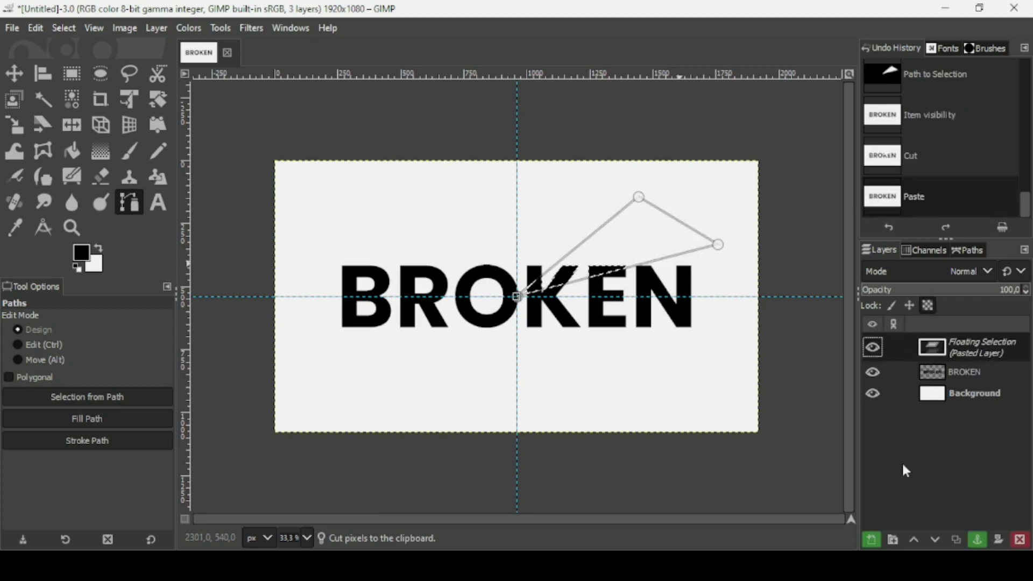
click(873, 541)
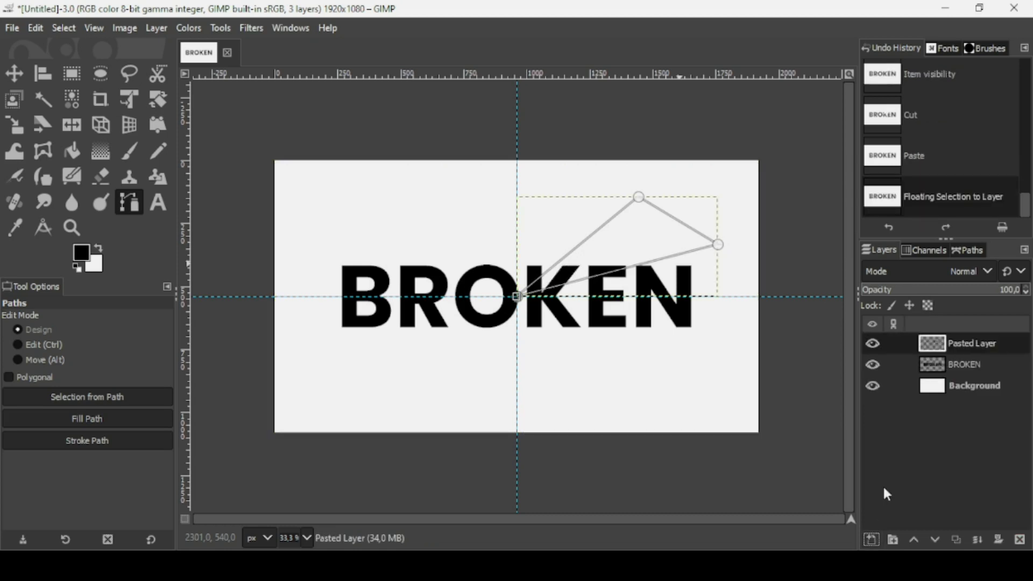
click(873, 350)
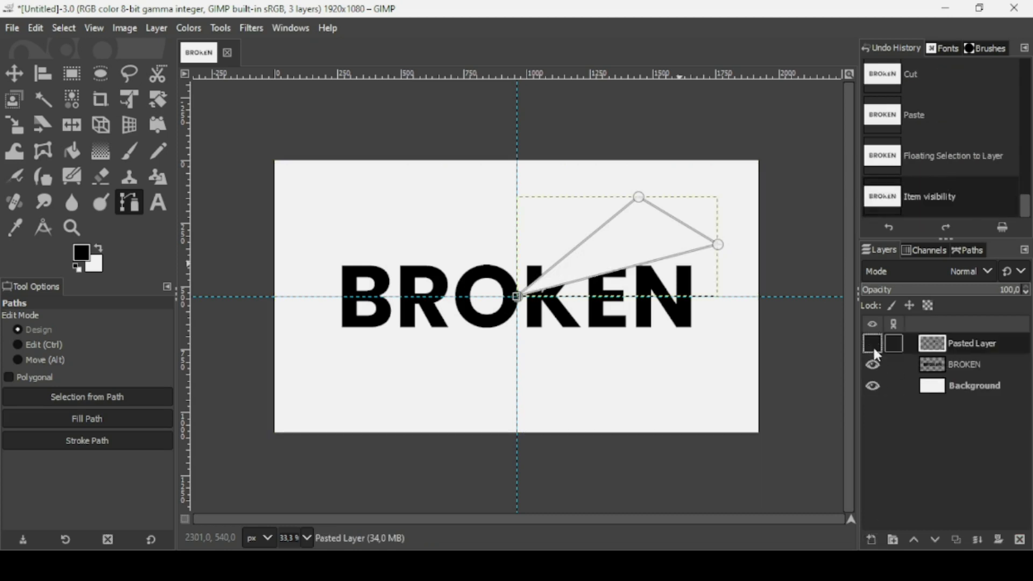
click(873, 345)
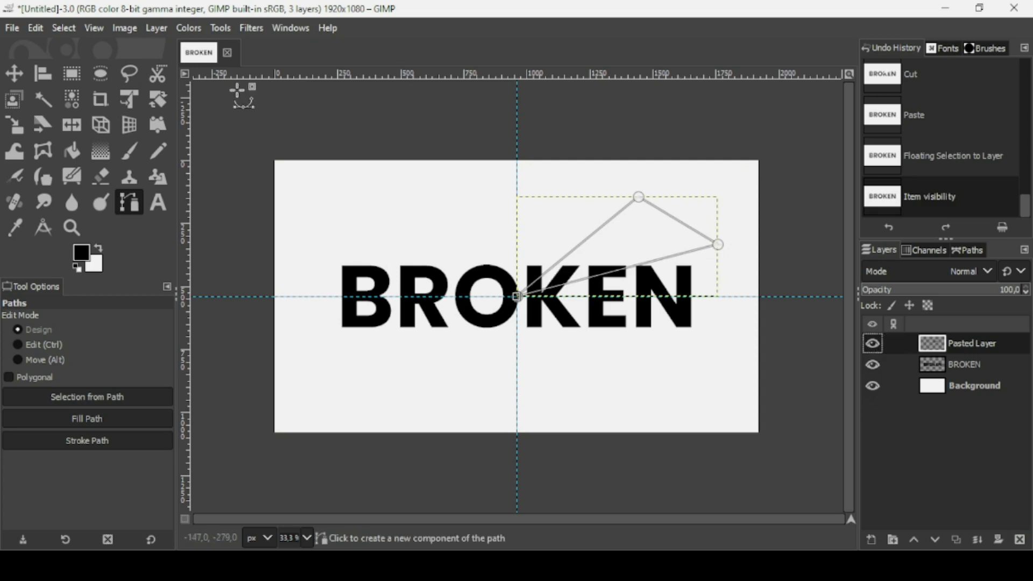
Step: Reselect the BROKEN layer and toggle its visibility
click(64, 29)
key(Escape)
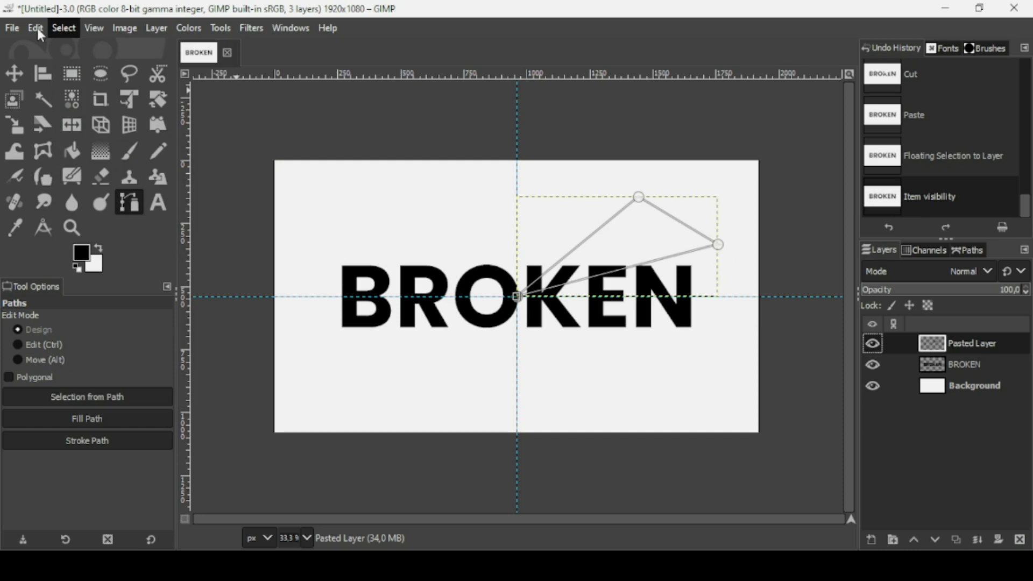
click(38, 27)
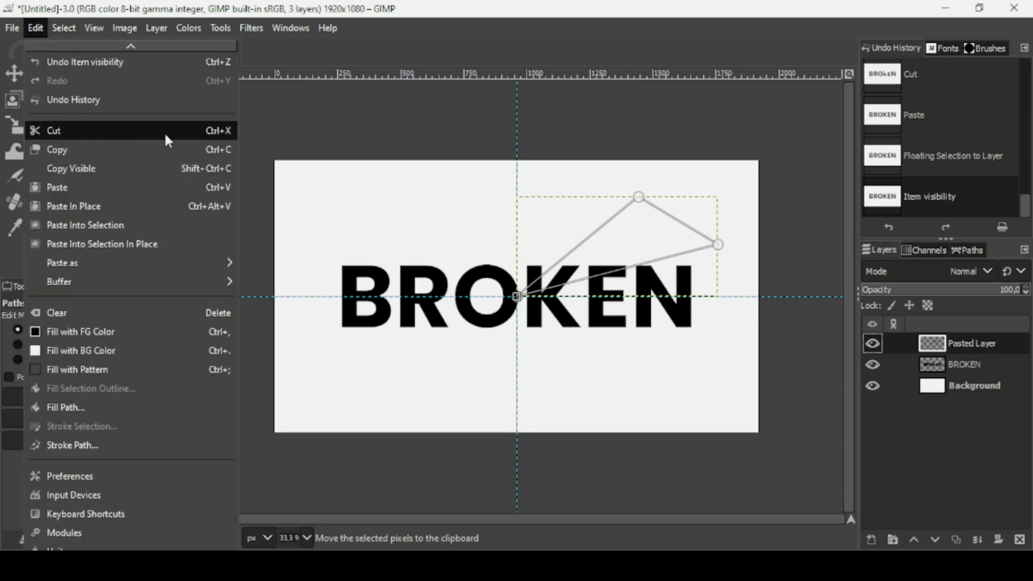
key(Escape)
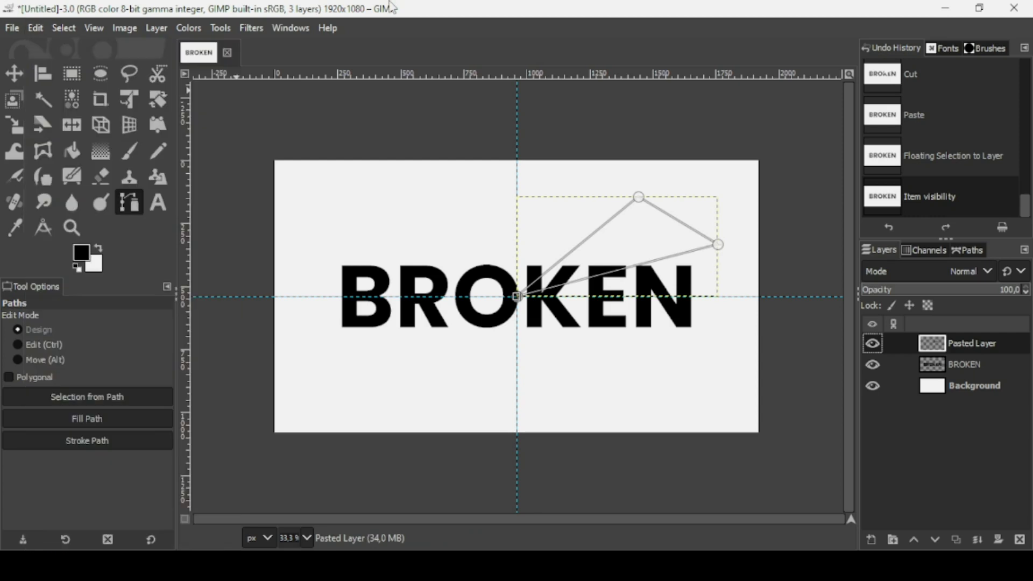
click(928, 365)
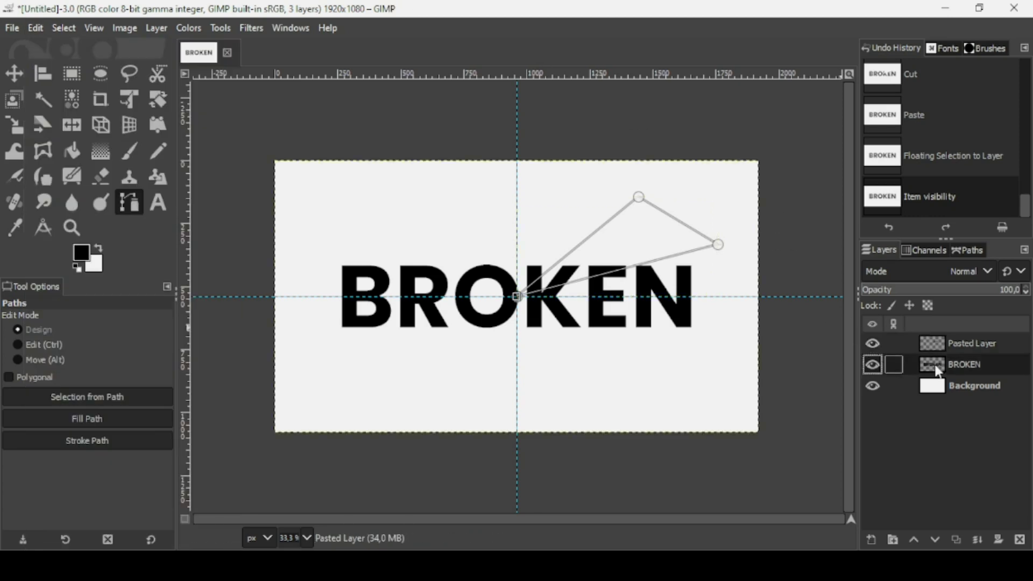
click(872, 365)
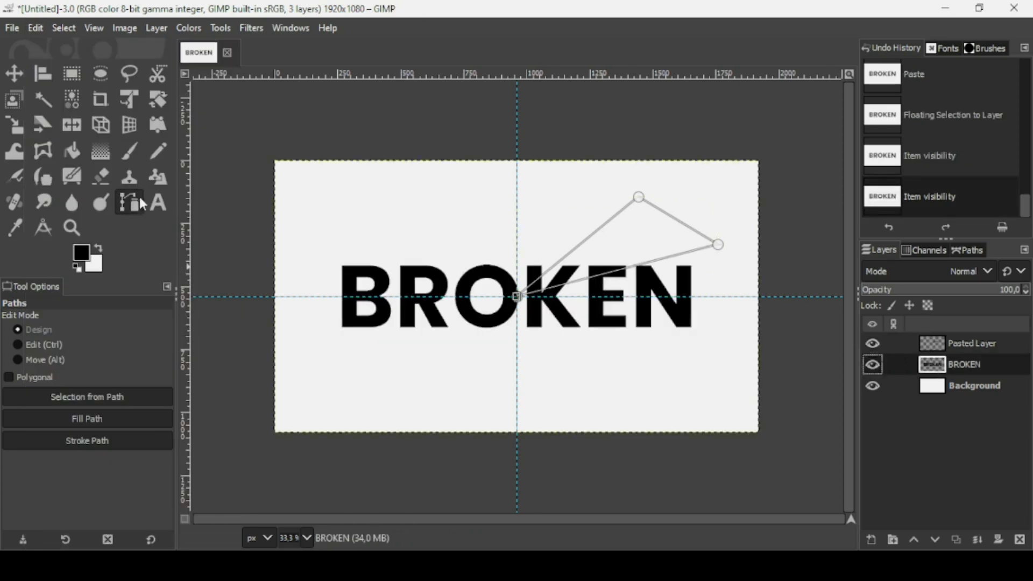
Step: Reshape the path over EN, cut that wedge, and paste it as Pasted Layer #1
drag(639, 196, 738, 335)
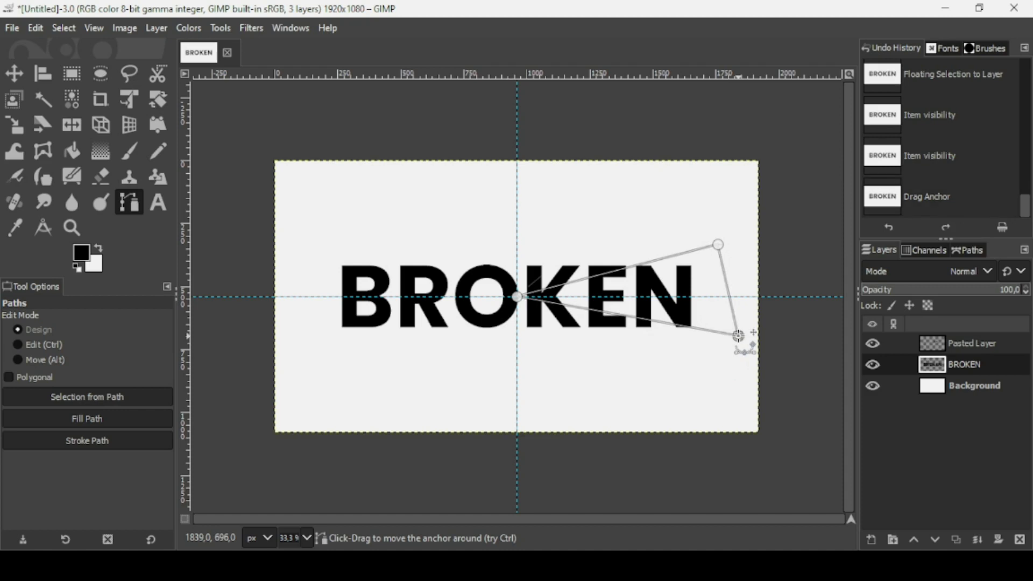
key(shift+v)
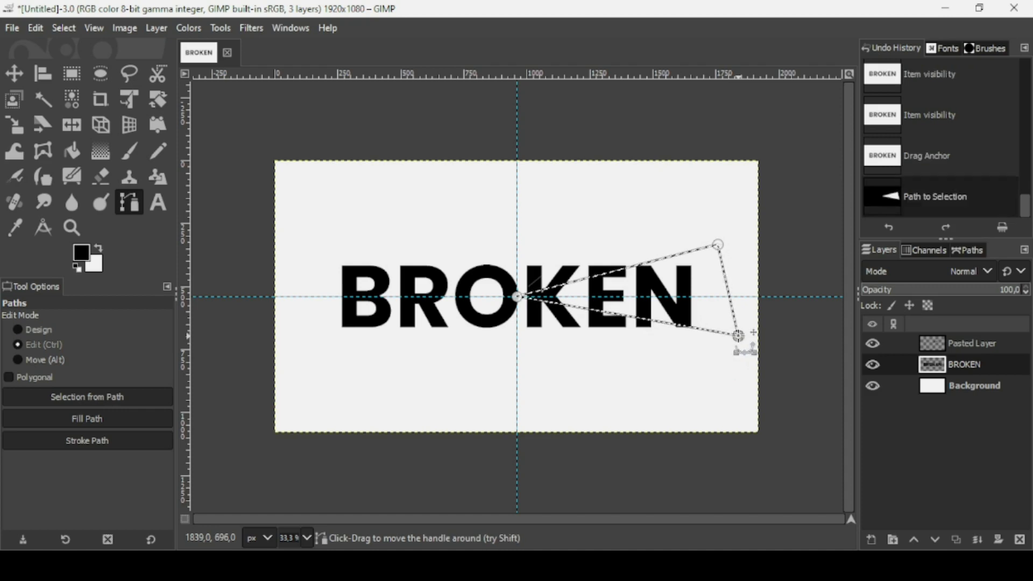
key(ctrl+x)
key(ctrl+v)
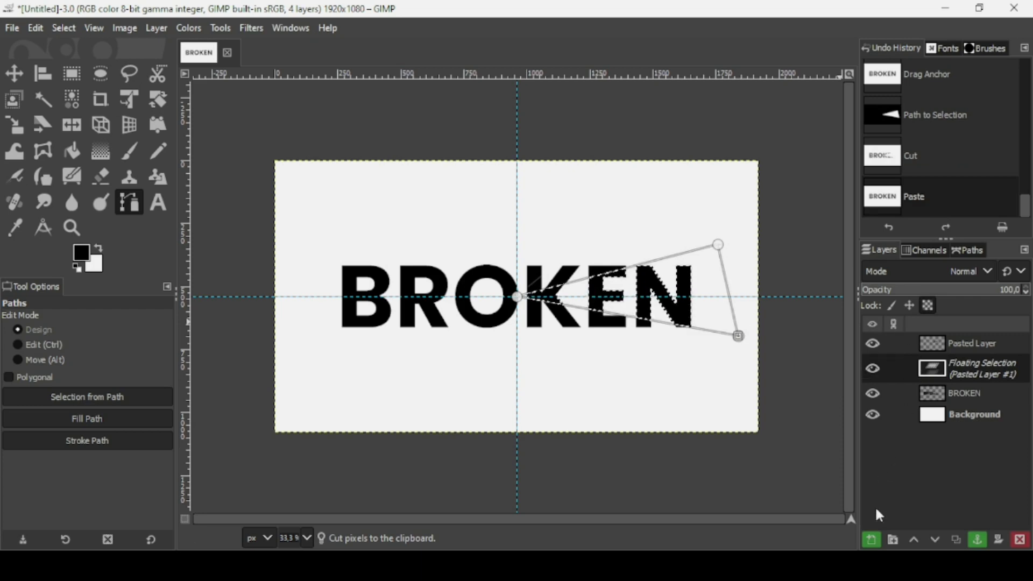
click(871, 538)
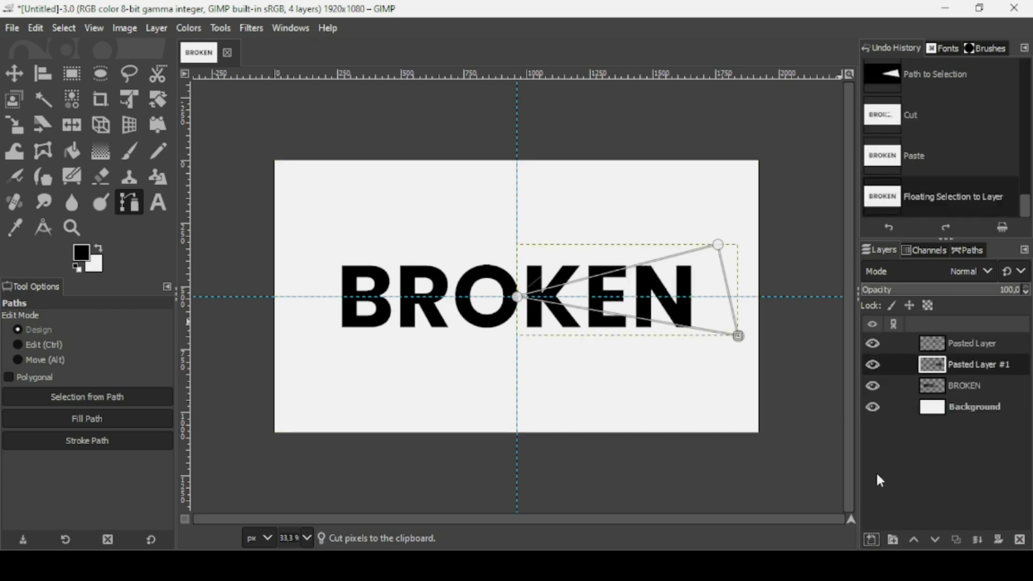
click(867, 364)
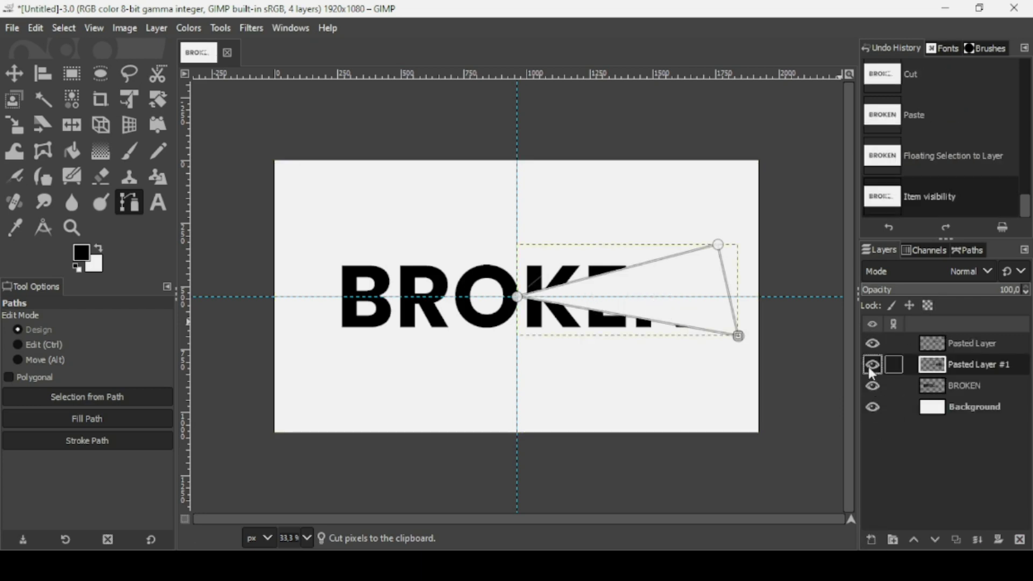
click(867, 363)
Step: Cut a wedge just below EN into Pasted Layer #2, then move the anchor lower left
click(717, 245)
drag(717, 245, 697, 296)
drag(679, 339, 628, 407)
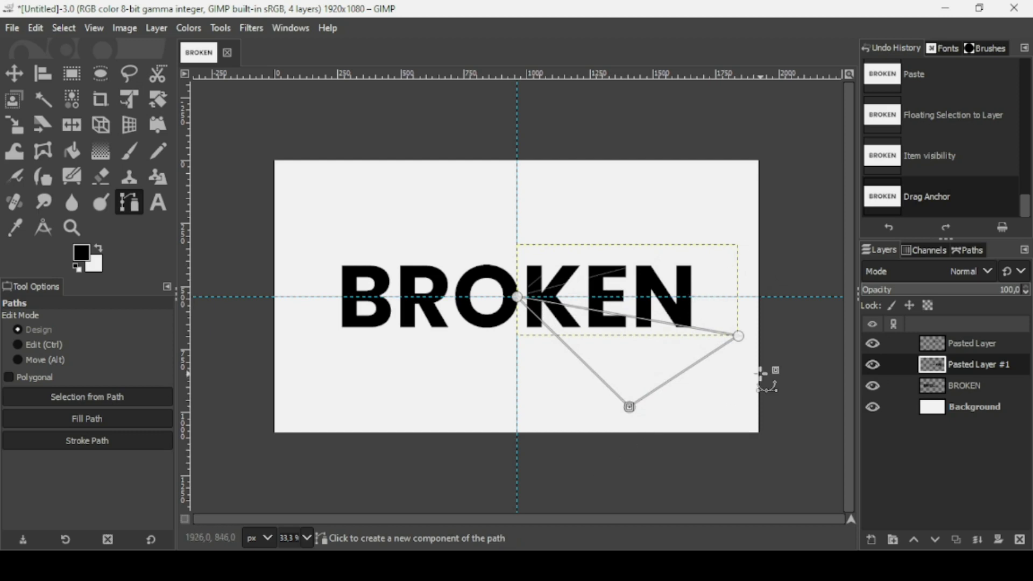
click(942, 384)
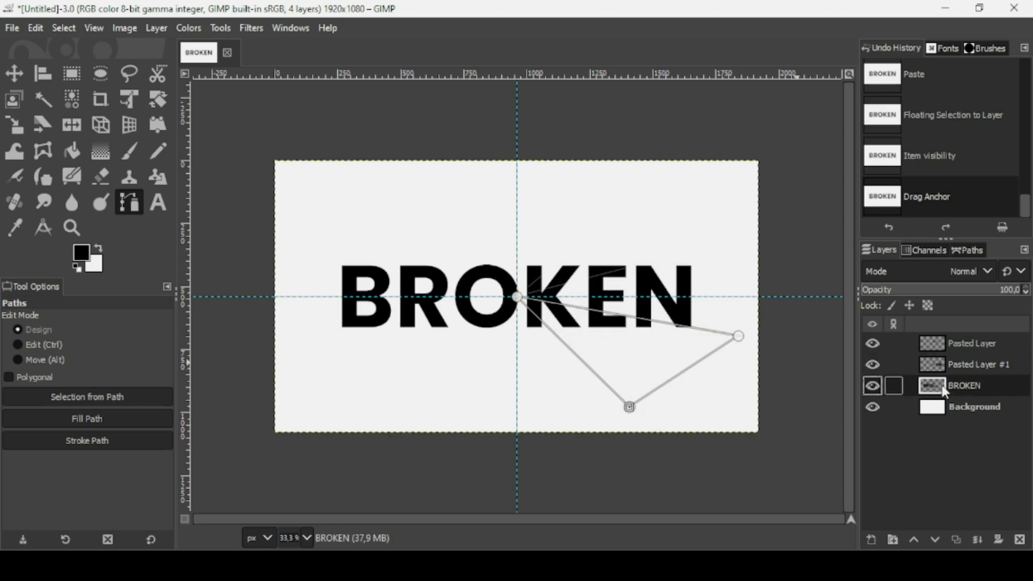
click(753, 333)
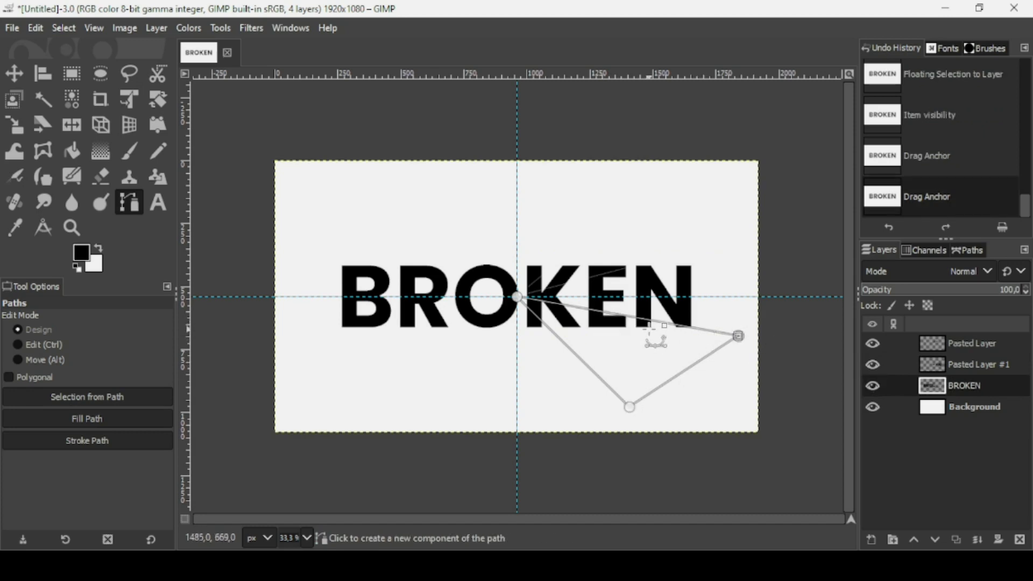
key(Return)
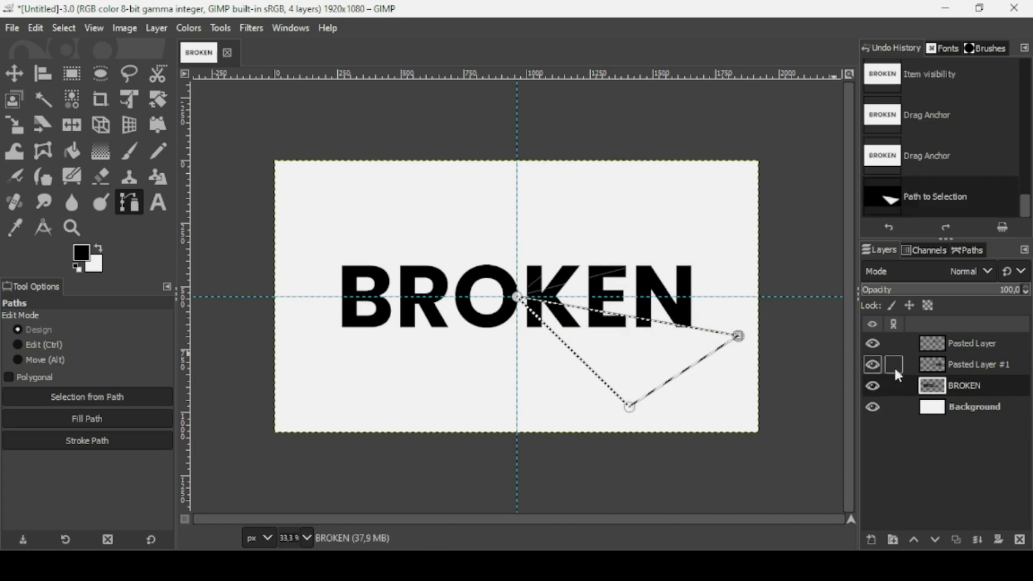
key(ctrl+x)
key(ctrl+v)
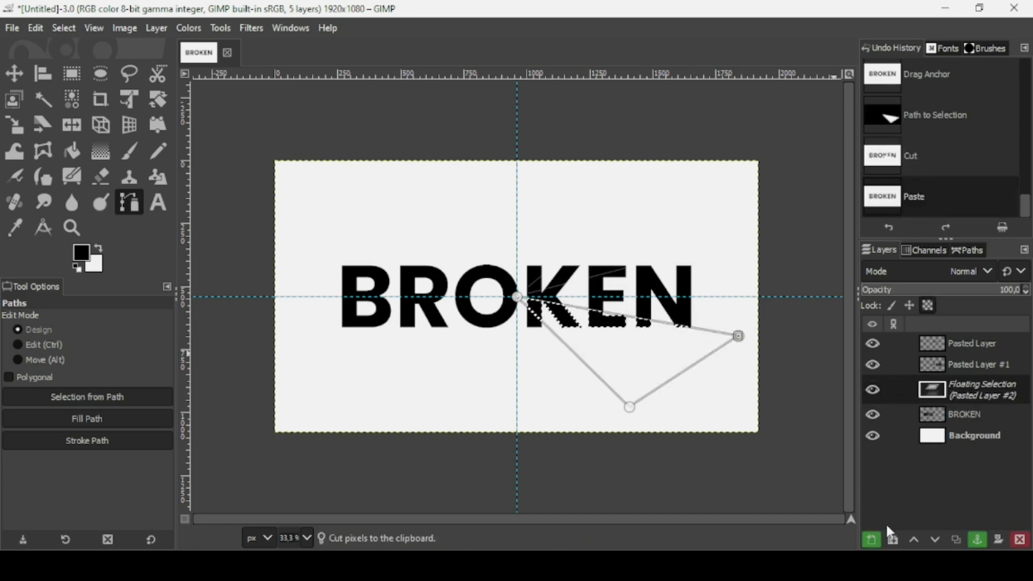
click(872, 540)
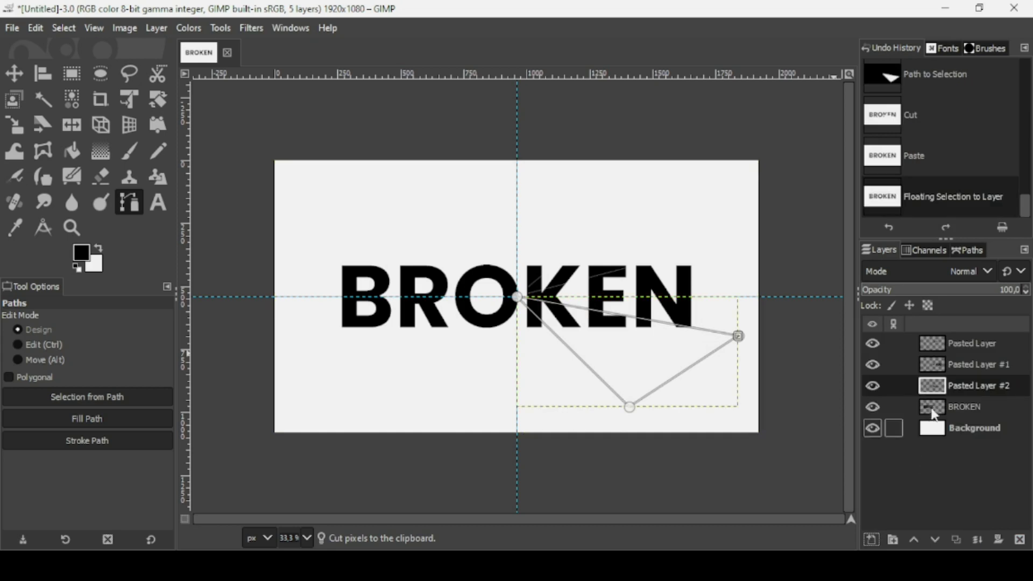
click(940, 407)
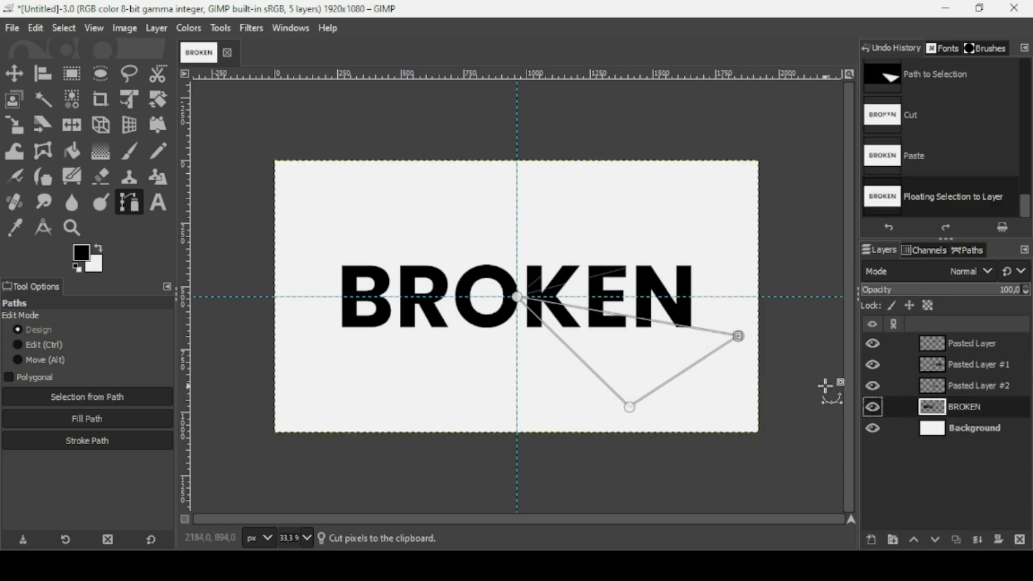
drag(738, 336, 392, 391)
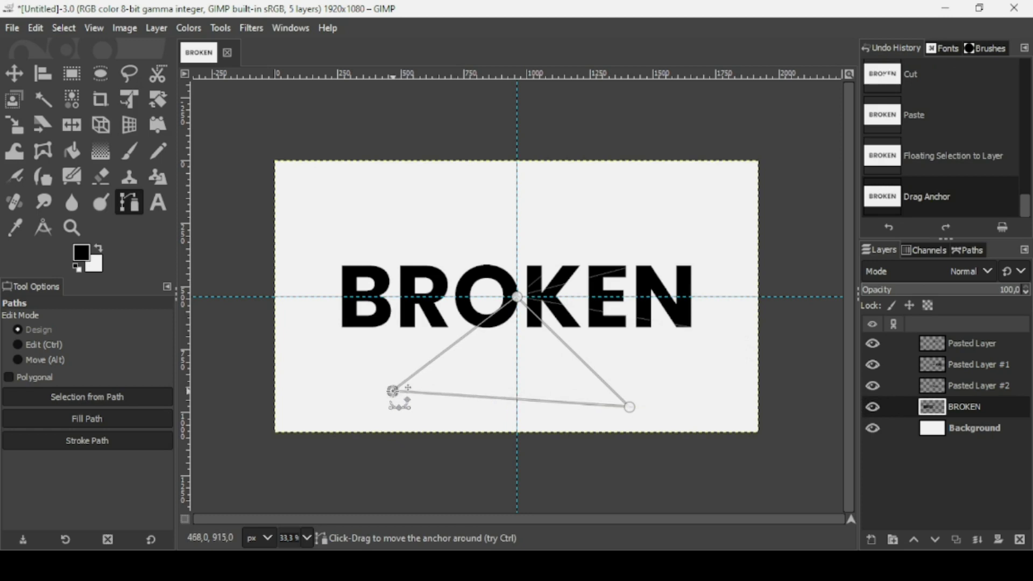
Step: Cut the lower-left wedge from BROKEN and paste it as Pasted Layer #3
key(Return)
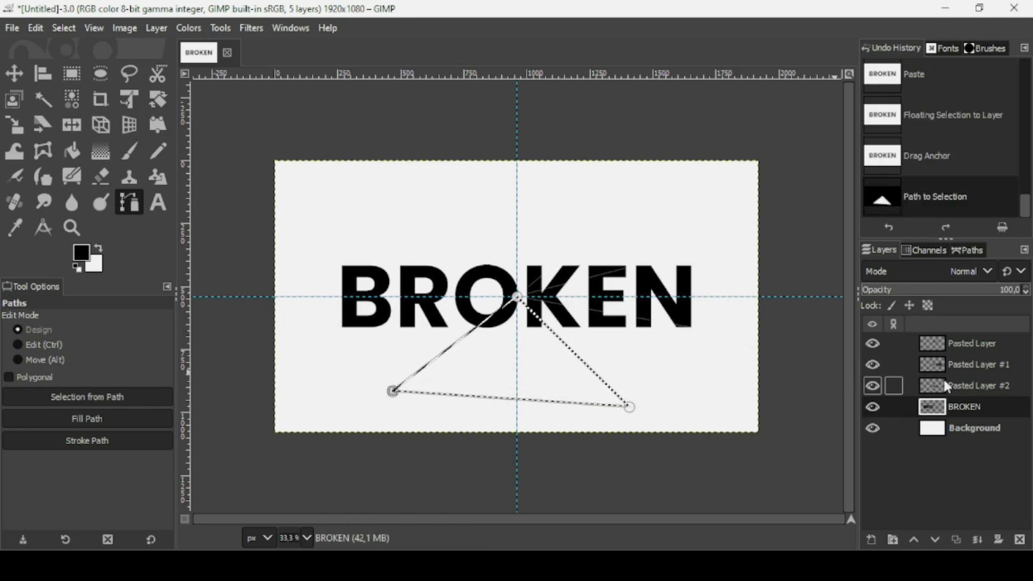
click(873, 404)
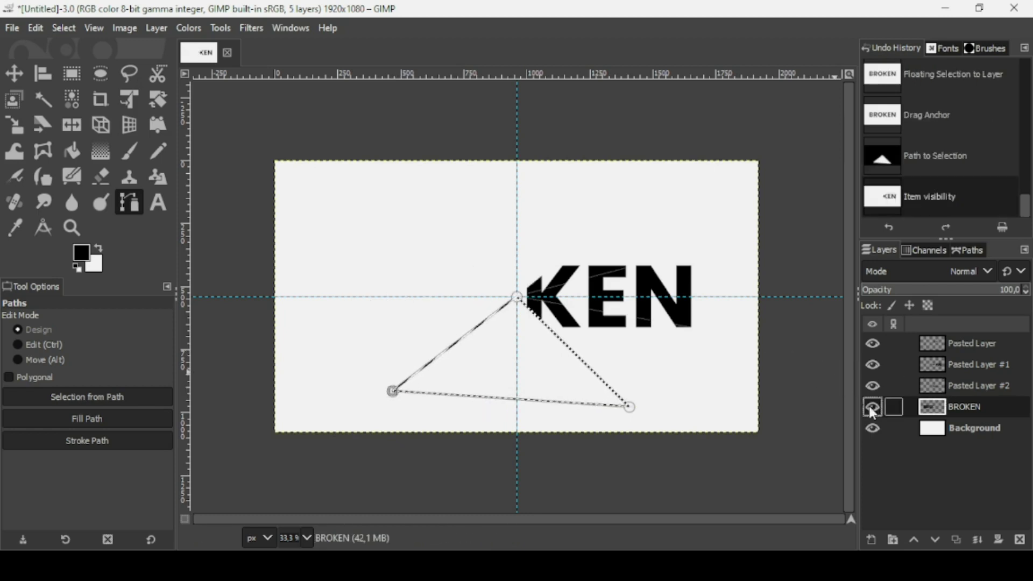
click(872, 408)
key(ctrl+x)
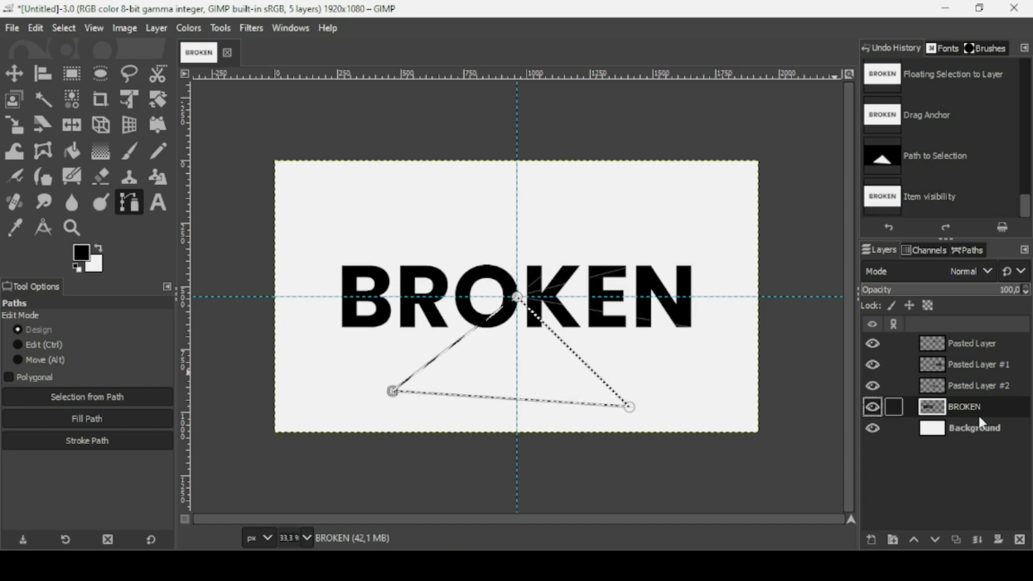
key(ctrl+v)
click(871, 538)
Step: Move the path anchor left of B and cut the BRO wedge into Pasted Layer #4
click(933, 428)
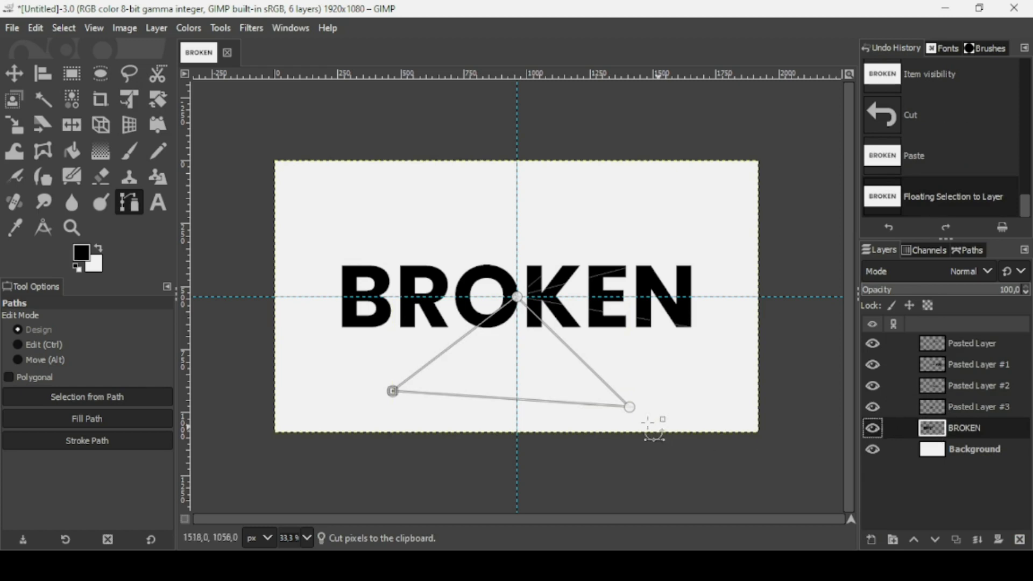
drag(628, 406, 249, 320)
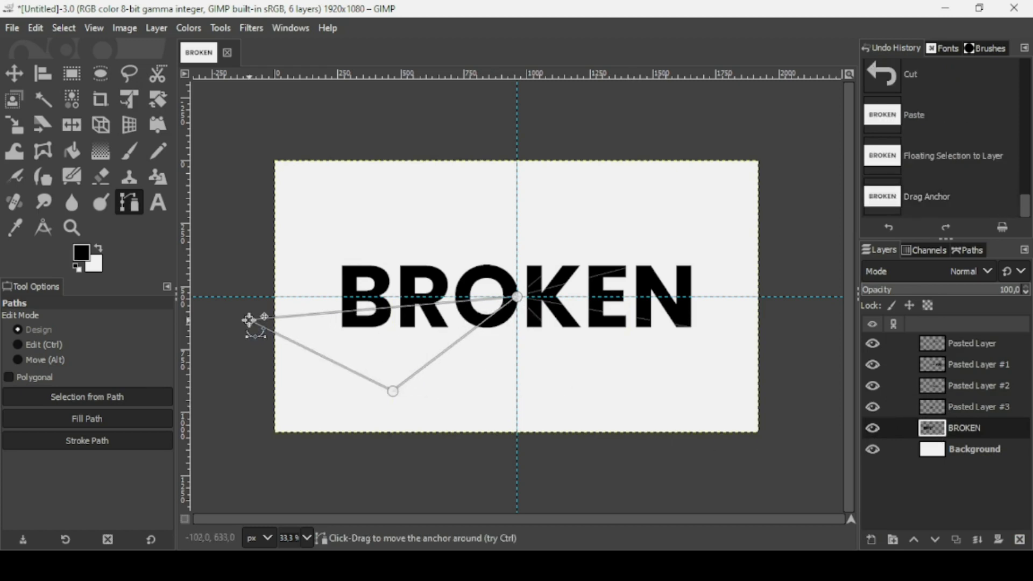
key(Return)
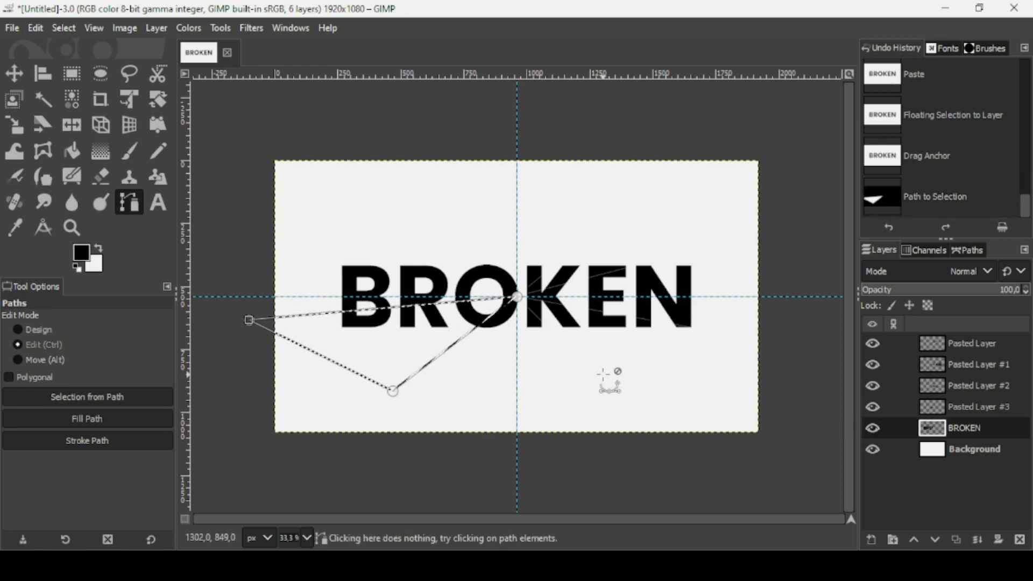
key(ctrl+x)
key(ctrl+v)
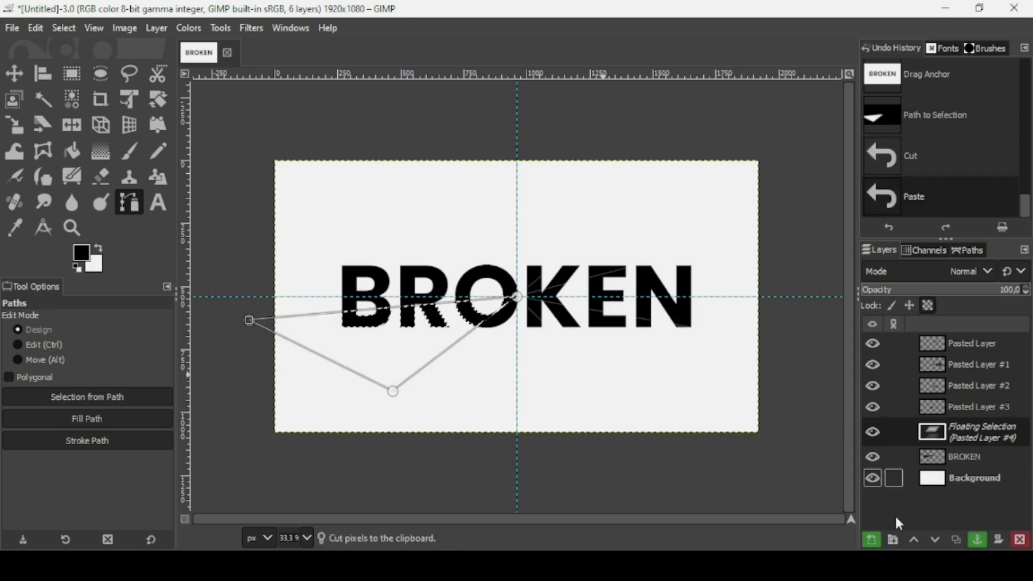
click(878, 539)
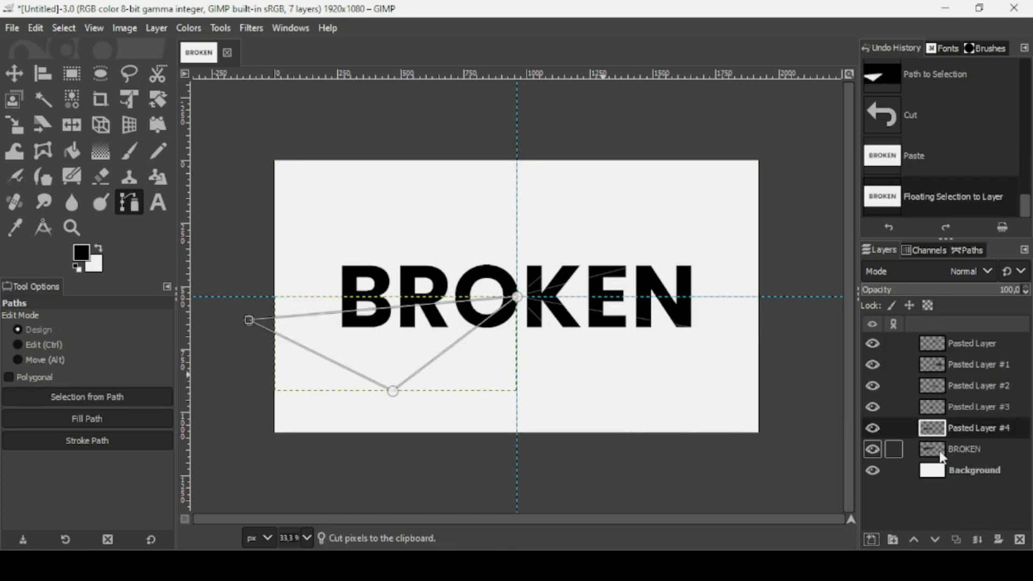
Step: Select BROKEN and toggle its visibility to check the cut pieces
click(929, 444)
click(872, 449)
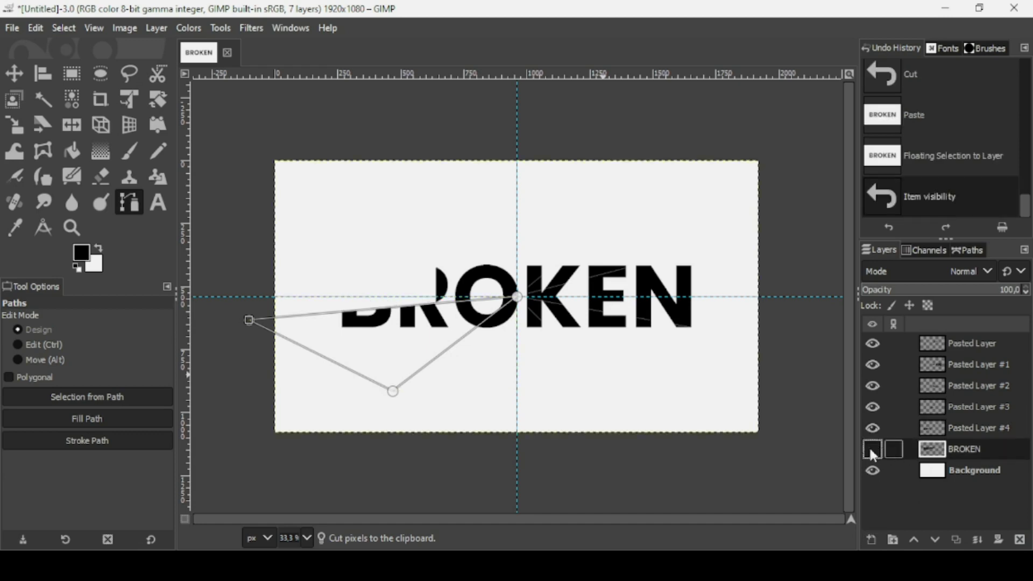
click(871, 449)
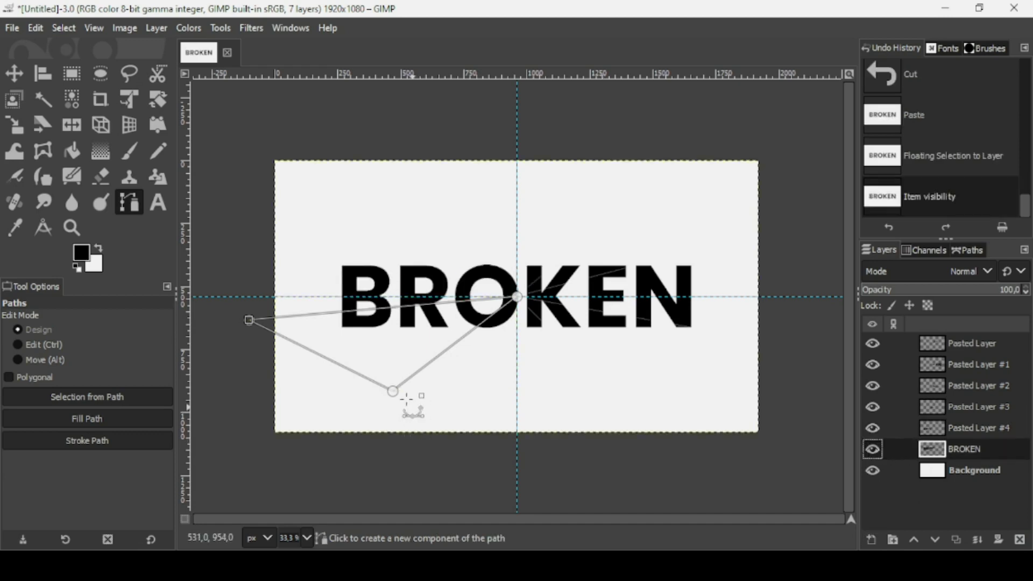
Step: Move the path anchor above the B and cut that wedge into Pasted Layer #5
drag(393, 391, 253, 211)
key(Return)
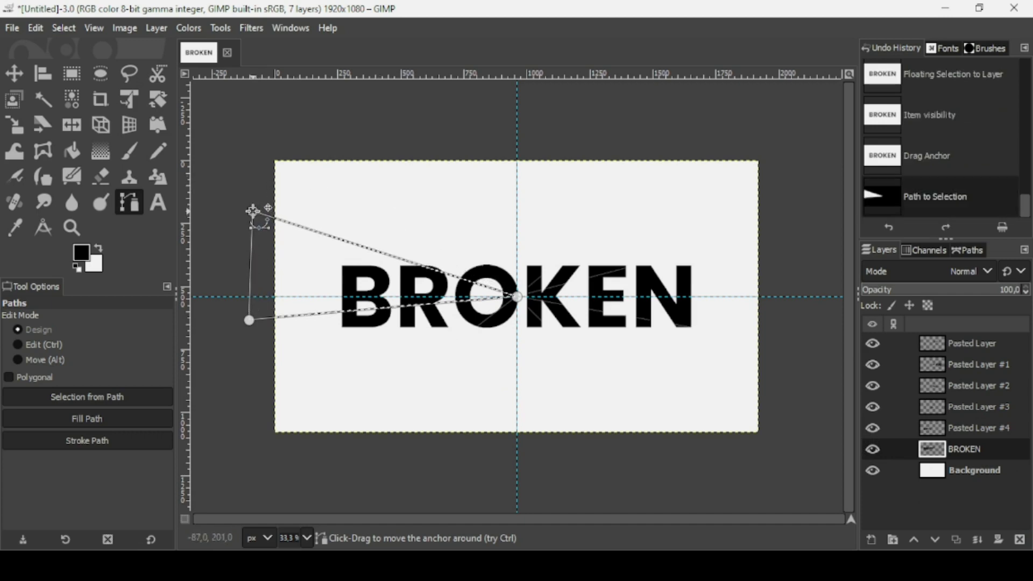
key(ctrl+x)
key(ctrl+v)
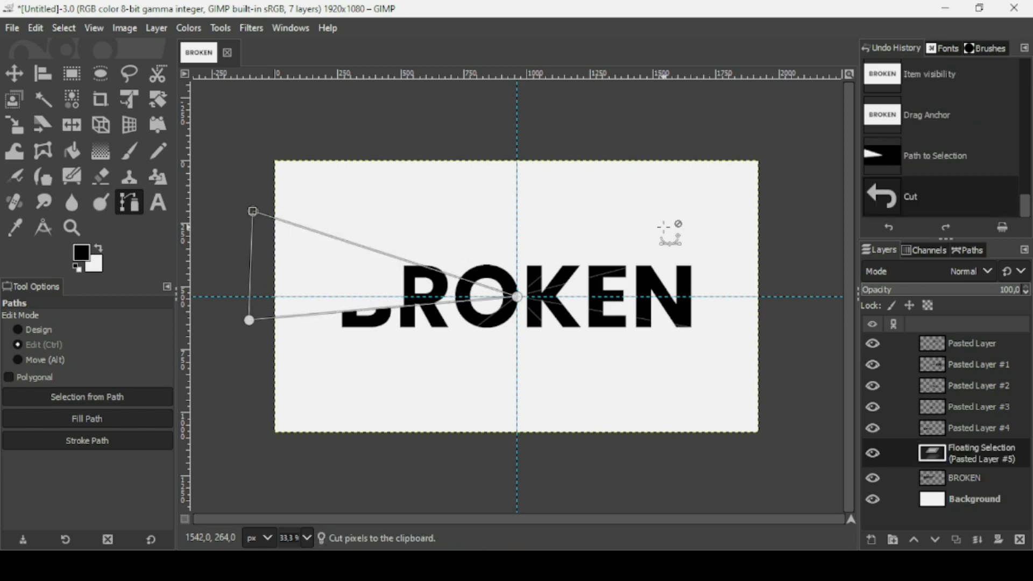
click(871, 538)
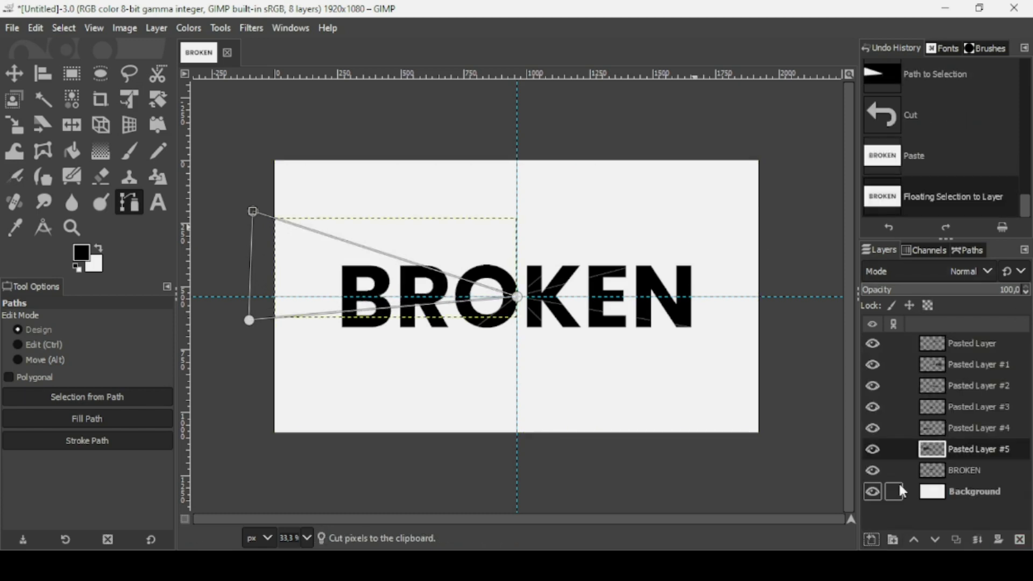
Step: Toggle Pasted Layers #5, #4 and #3 off and on to check each slice
click(873, 449)
click(873, 449)
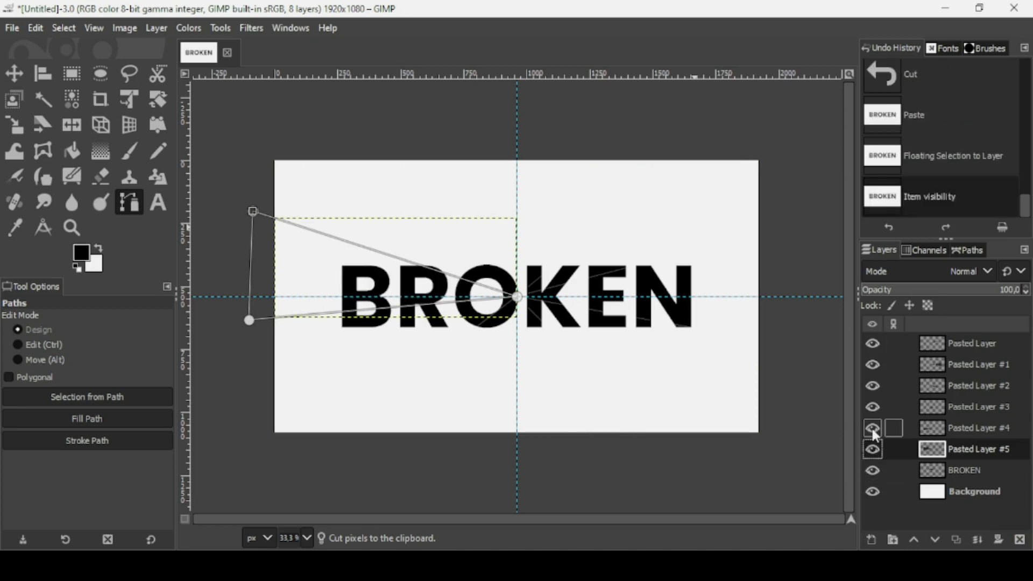
click(873, 428)
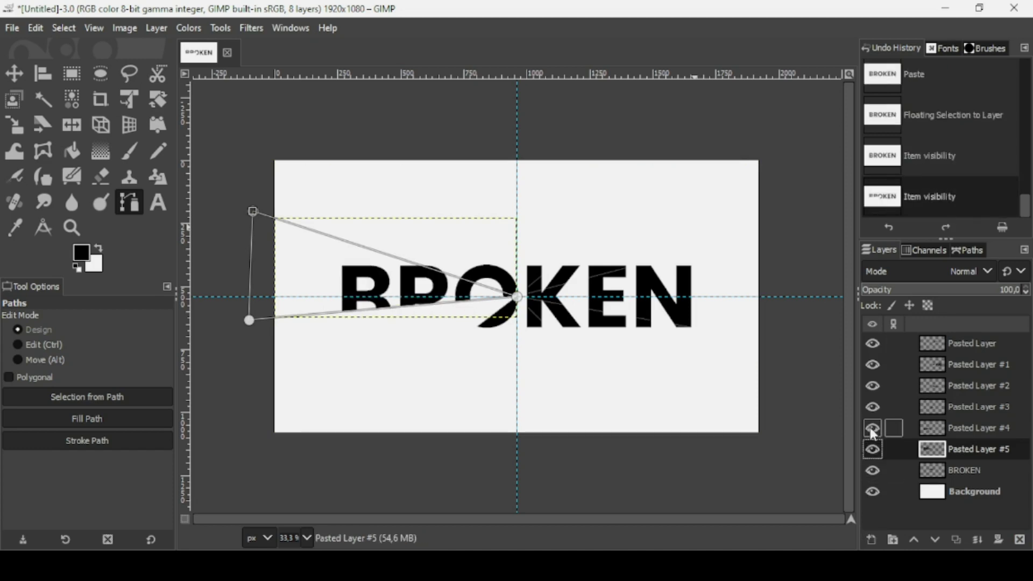
click(872, 428)
click(873, 407)
click(872, 407)
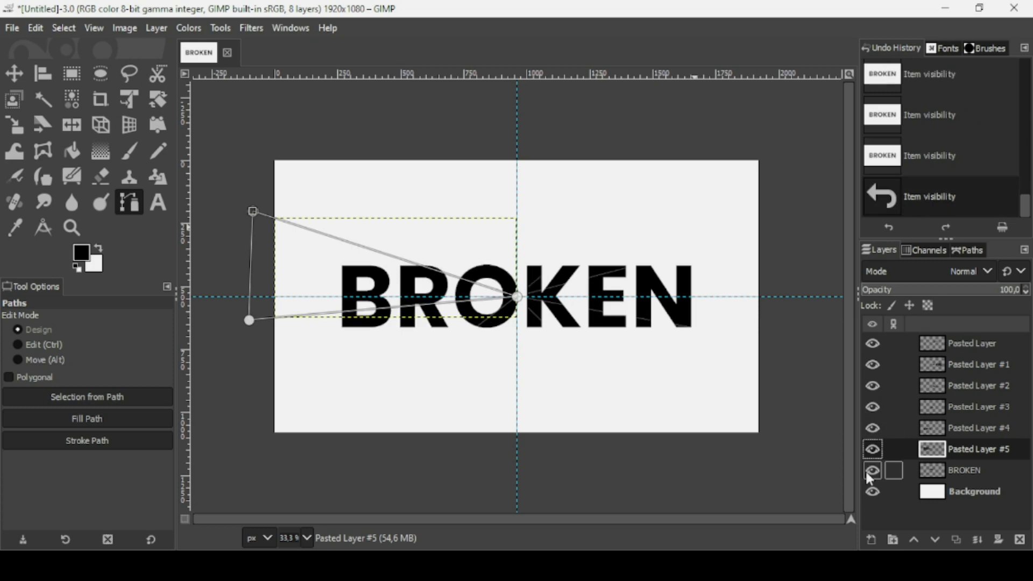
click(15, 76)
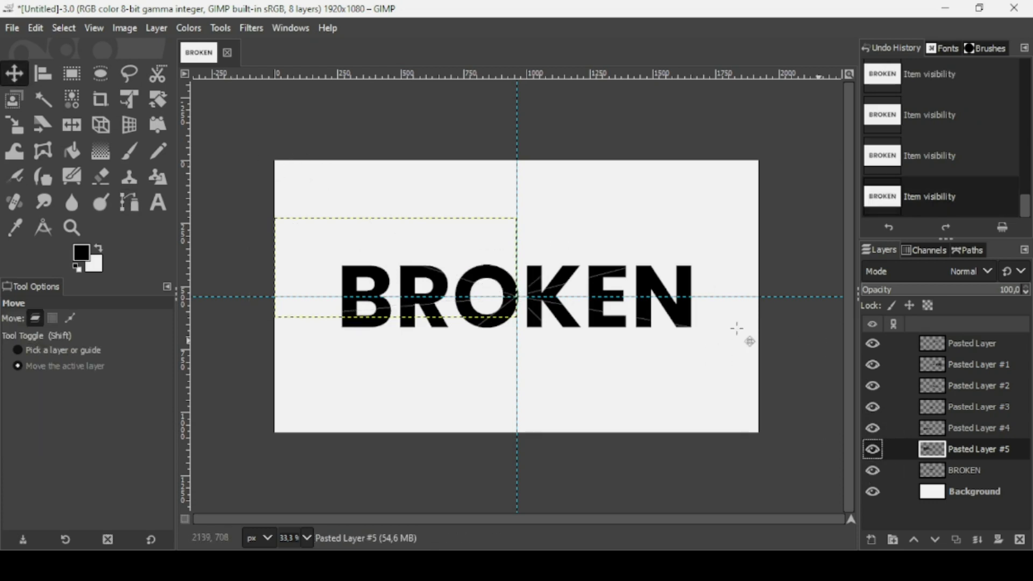
Step: Zoom in on the BROKEN lettering and turn off Snap to Guides
key(plus)
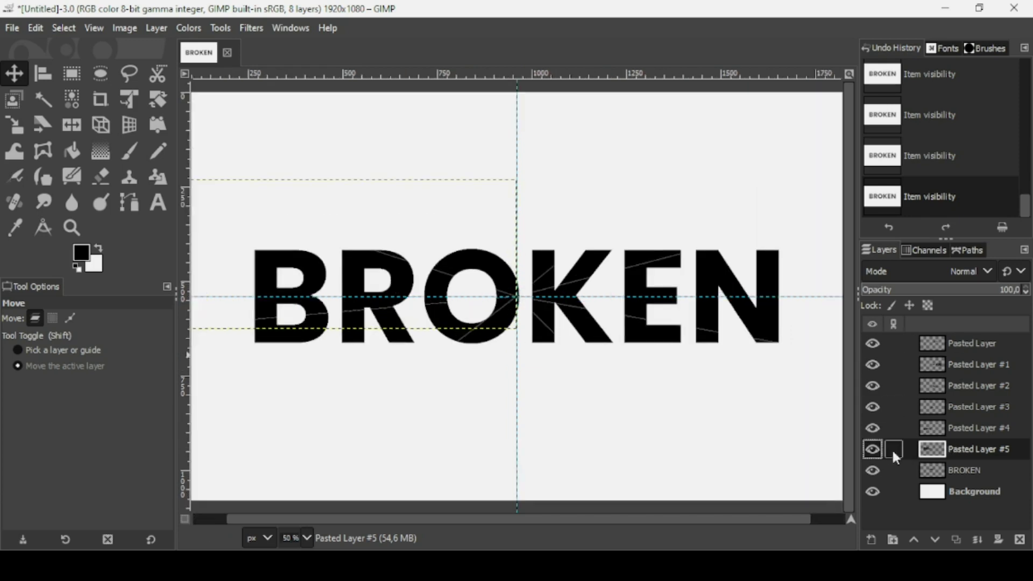
click(873, 450)
click(872, 450)
click(94, 28)
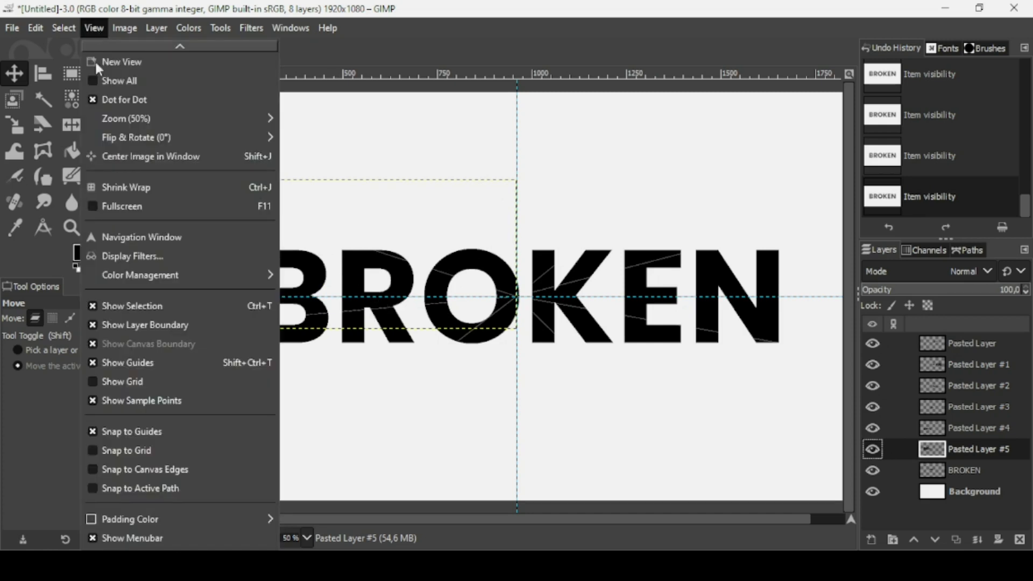
click(128, 429)
Step: Nudge Pasted Layer #5 slightly left and the BROKEN layer slightly up
drag(350, 283, 344, 283)
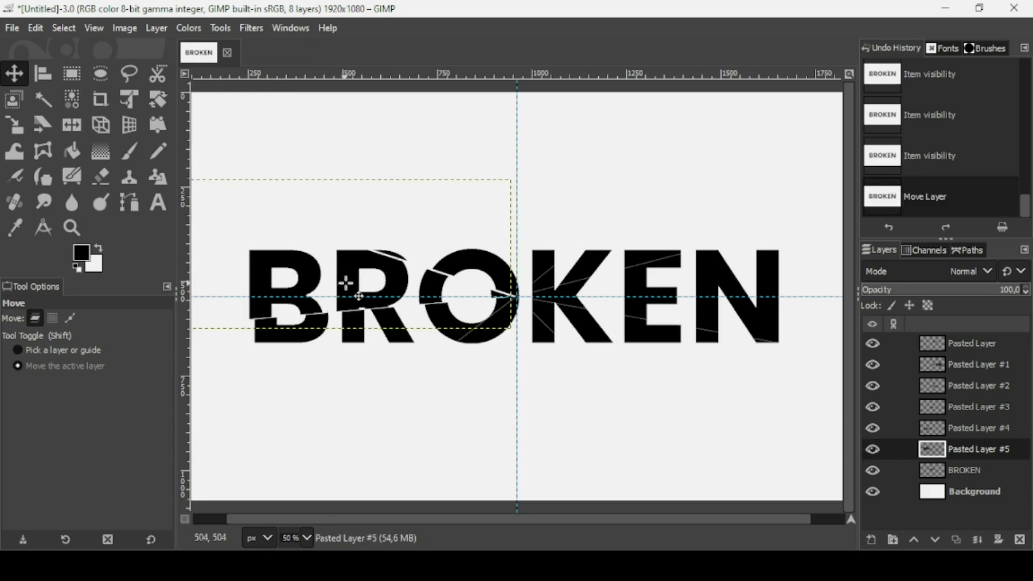
click(885, 470)
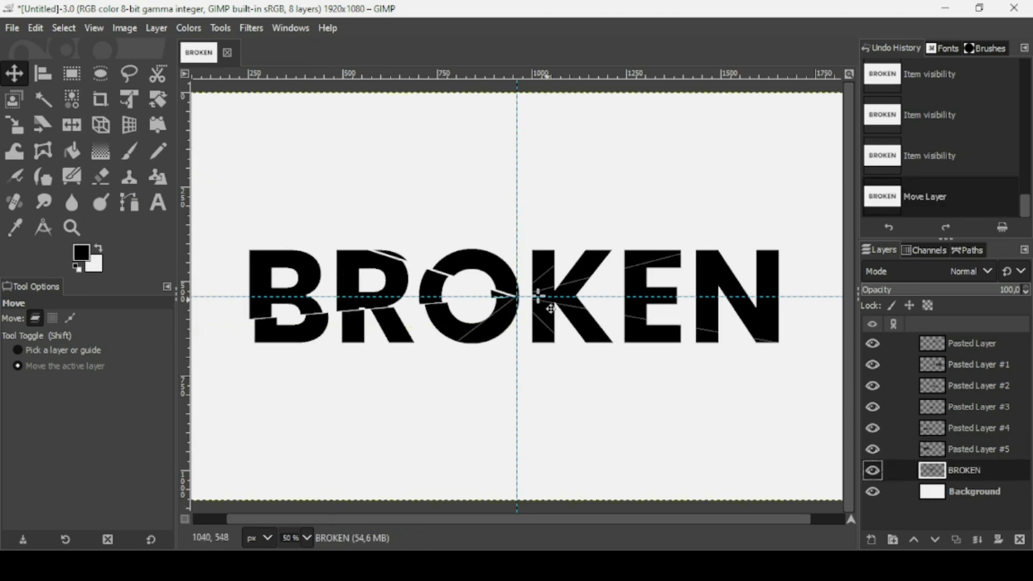
click(872, 470)
click(872, 471)
drag(546, 269, 546, 260)
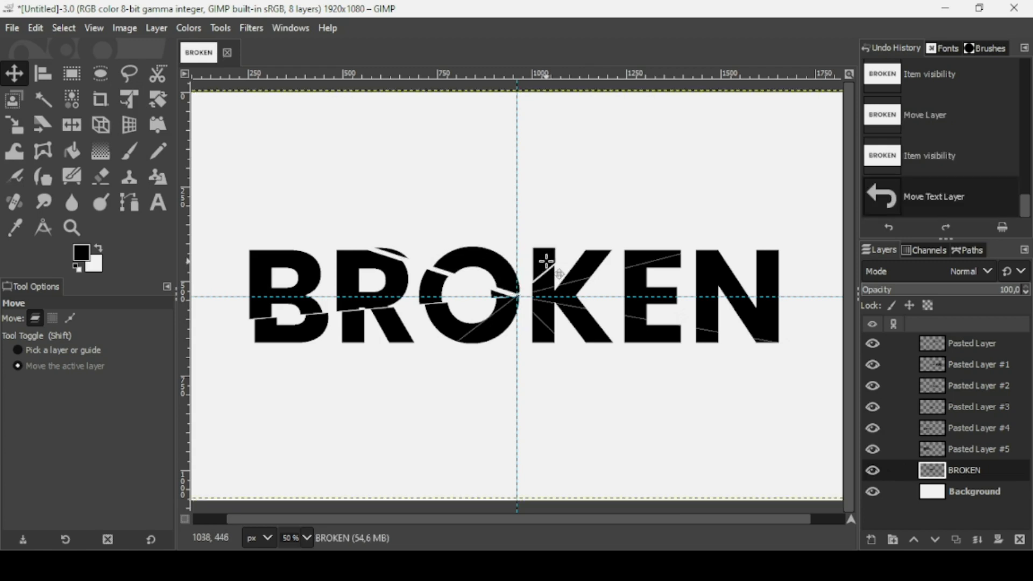
Step: Shift the slices of Pasted Layer #4 and Pasted Layer #2 a few pixels apart
click(932, 428)
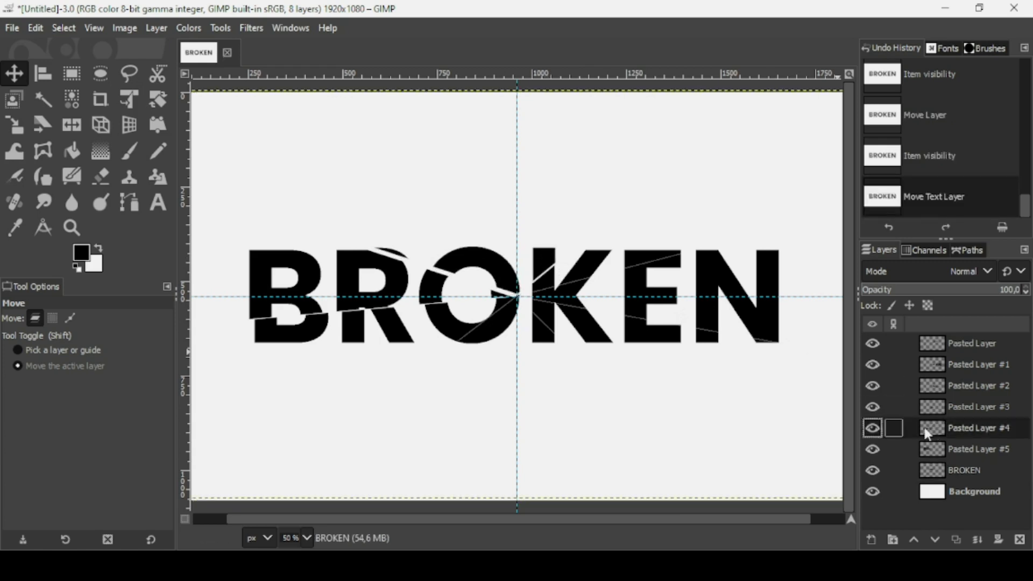
click(872, 428)
click(872, 428)
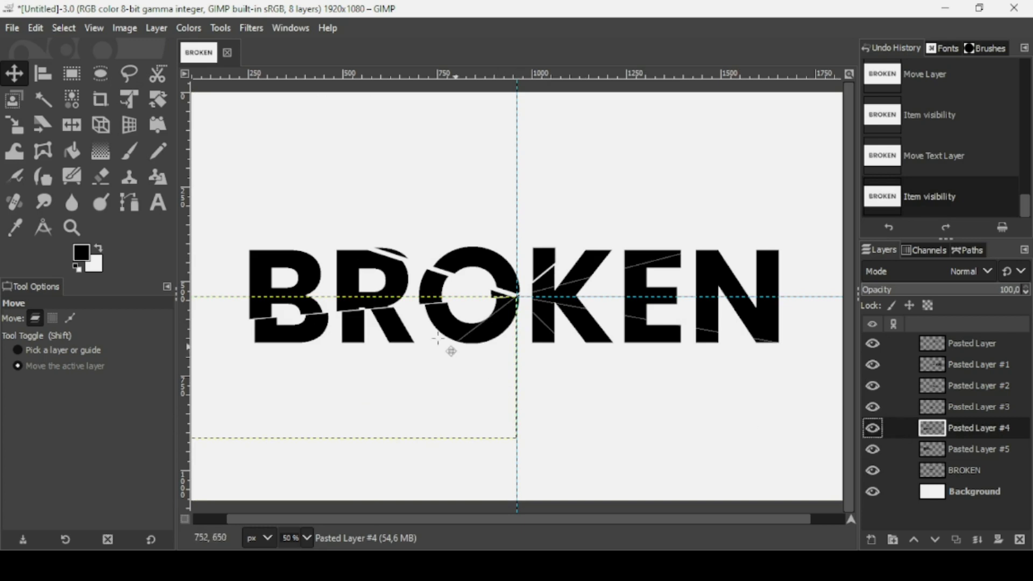
drag(439, 343, 499, 341)
click(892, 407)
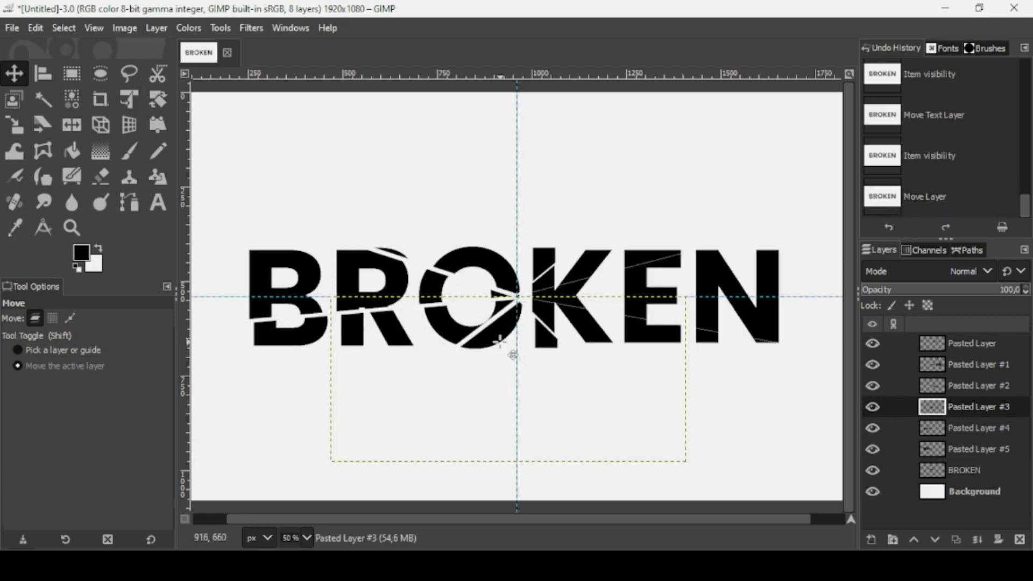
click(945, 391)
drag(627, 333, 636, 336)
Step: Nudge Pasted Layer #1 and Pasted Layer slightly right, then view the whole image
click(934, 364)
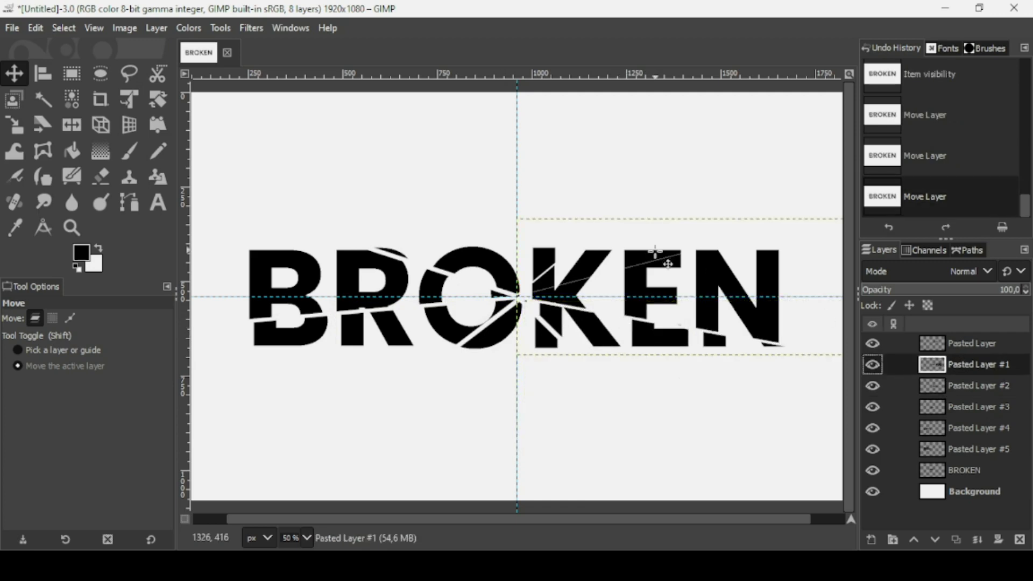
drag(686, 278, 696, 280)
key(Page_Up)
drag(628, 273, 633, 272)
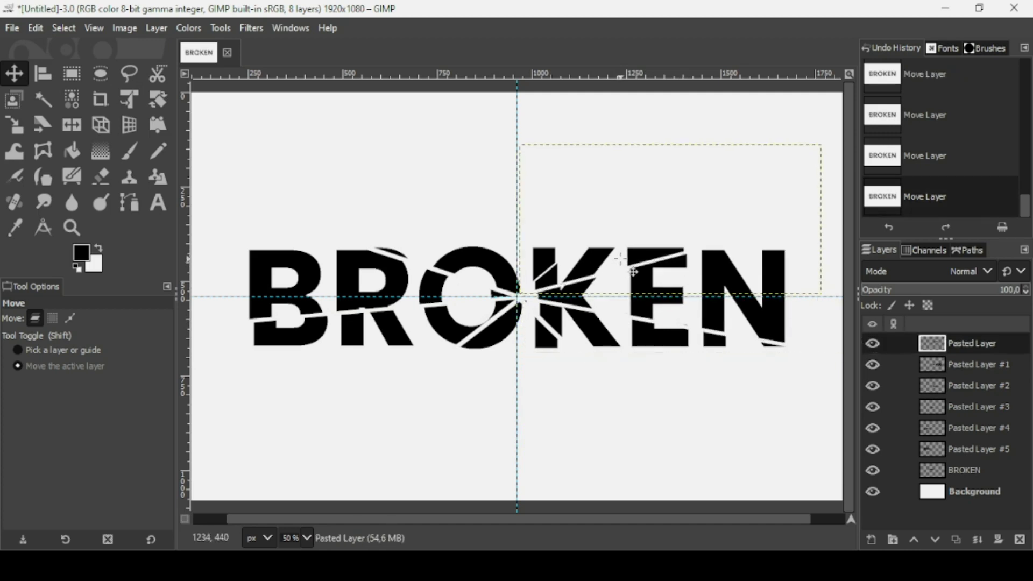
key(minus)
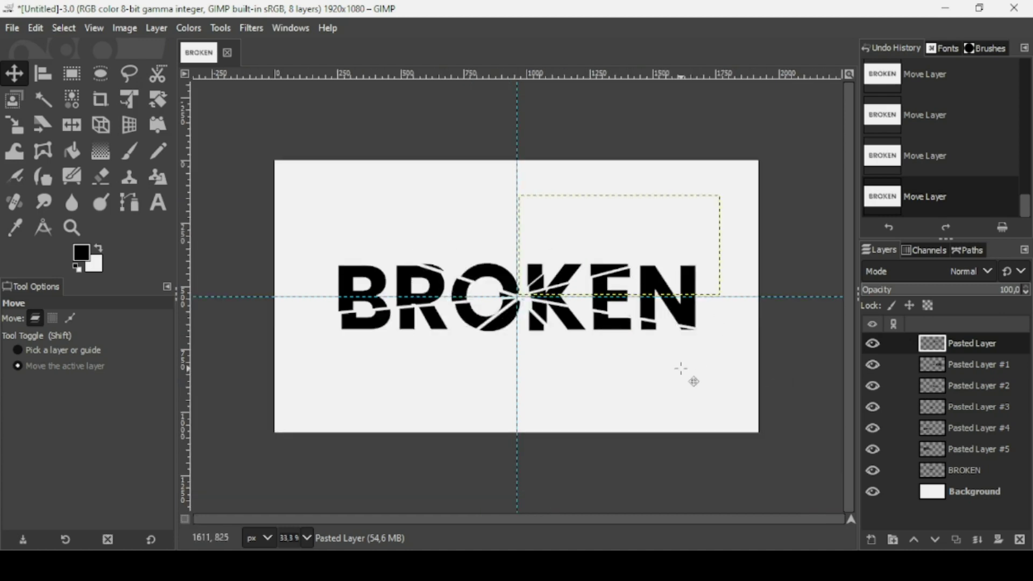
Step: Set the foreground colour to yellow f0e612
click(942, 499)
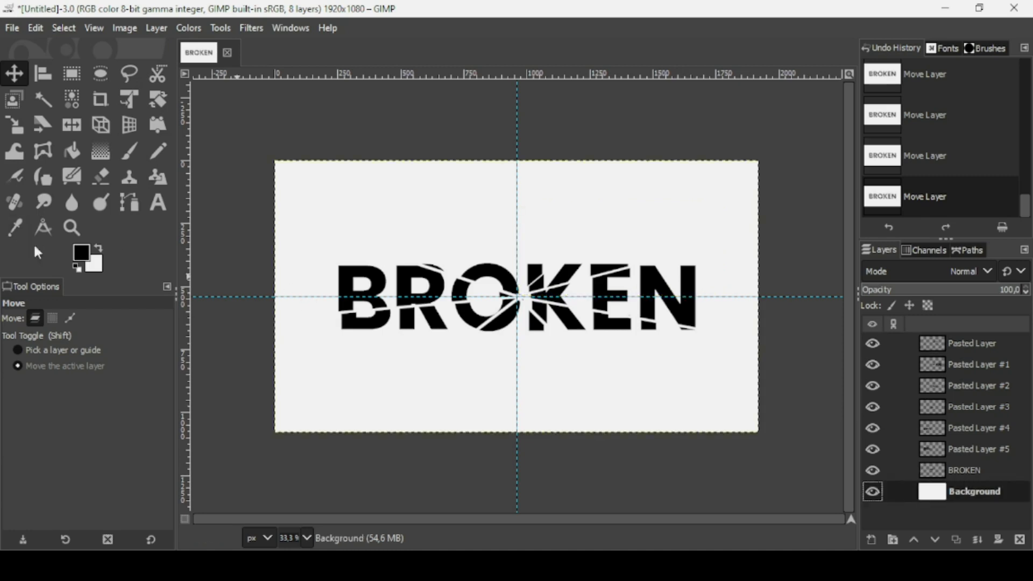
click(83, 252)
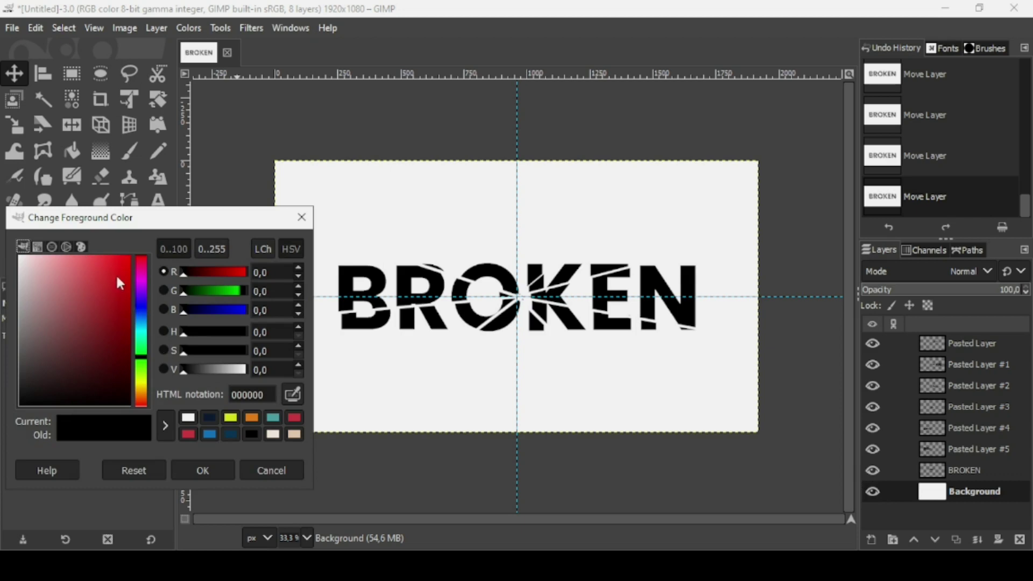
click(116, 278)
click(143, 385)
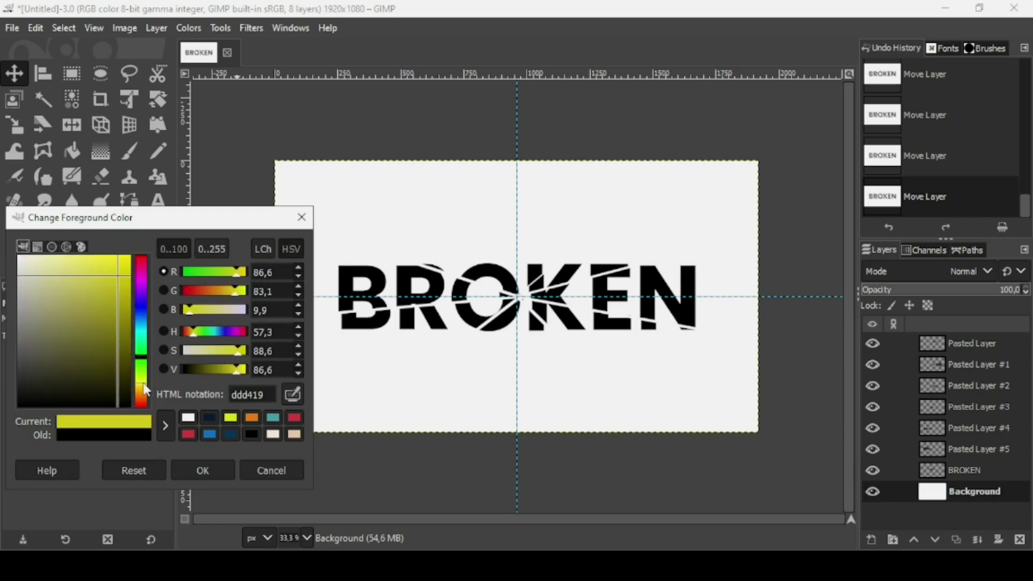
click(123, 269)
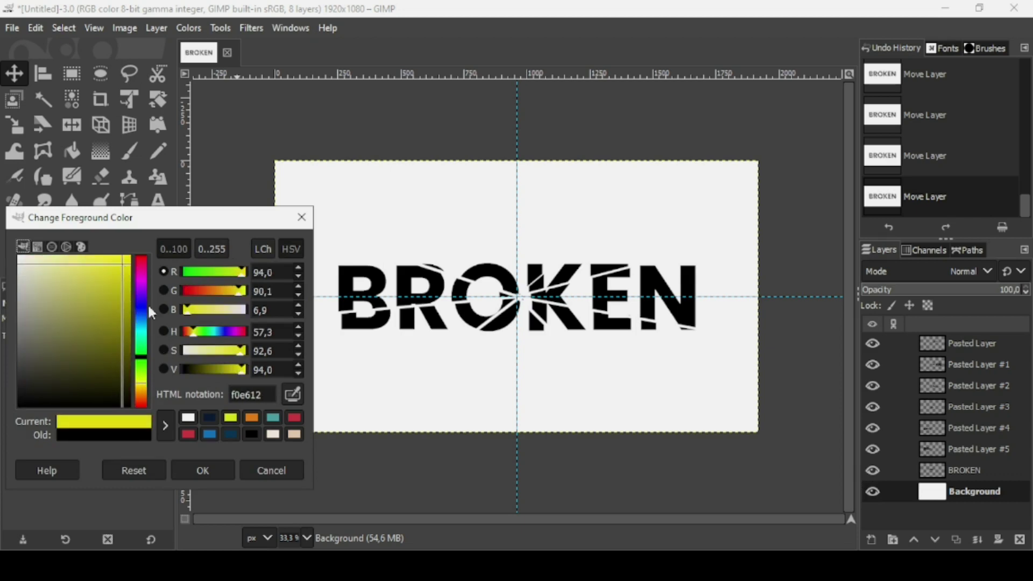
click(202, 469)
Step: Set the background colour to orange e8a21c
click(98, 271)
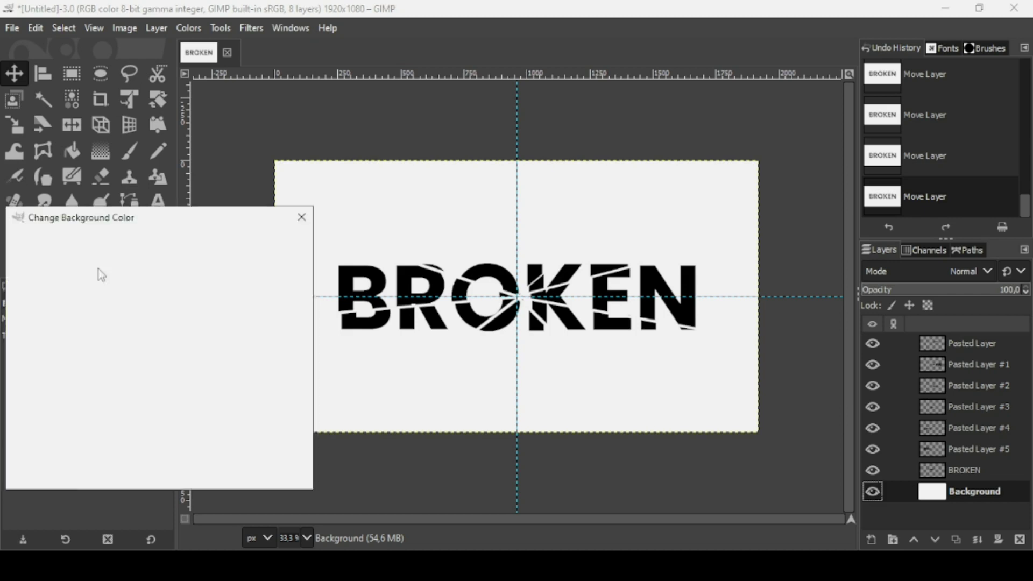
click(141, 394)
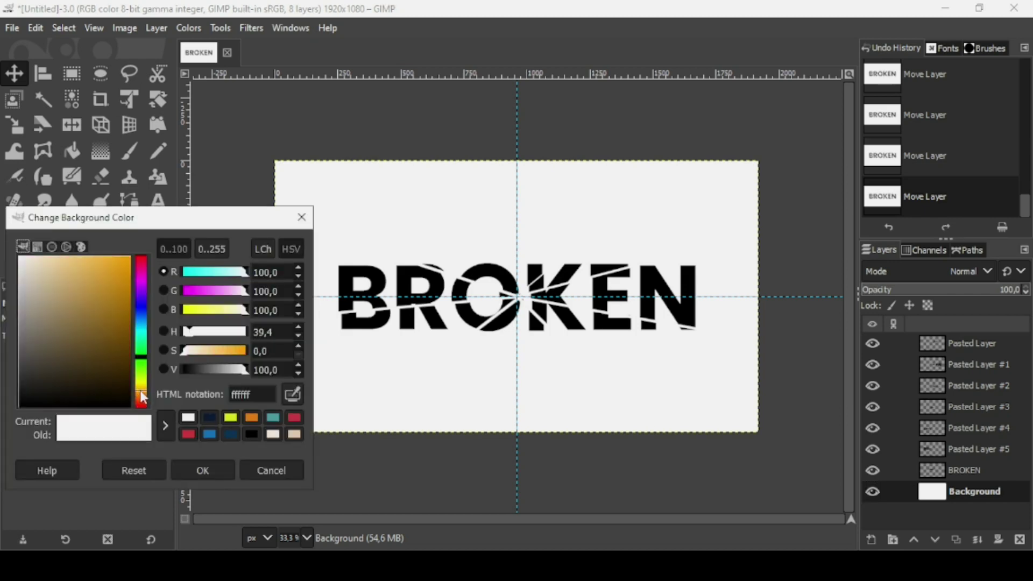
click(118, 269)
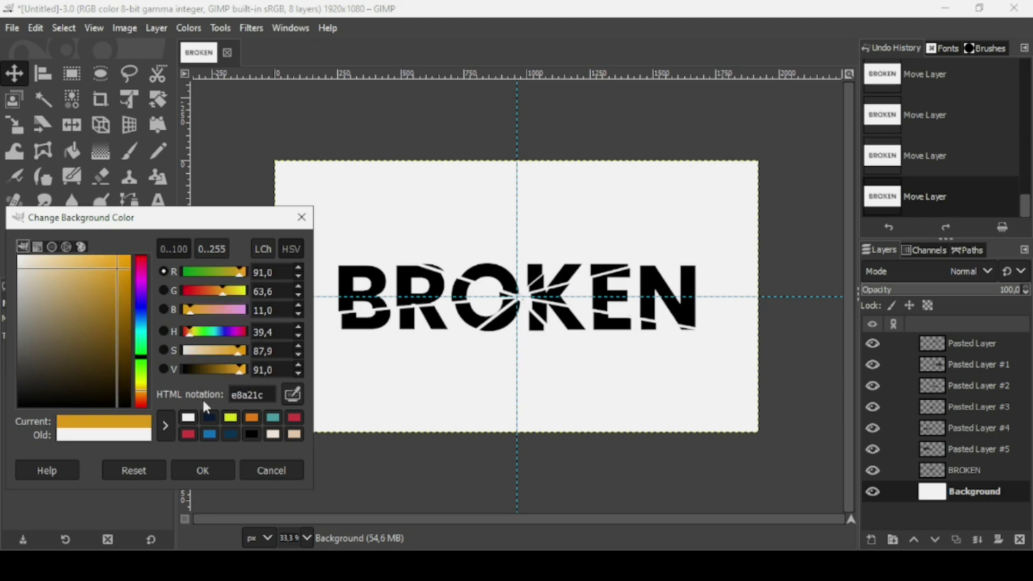
click(223, 468)
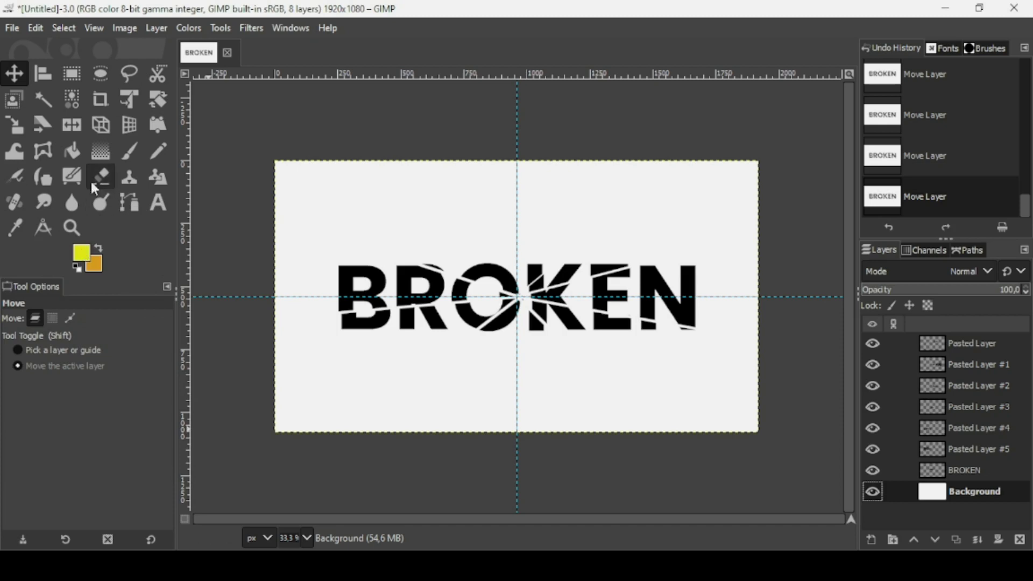
click(100, 151)
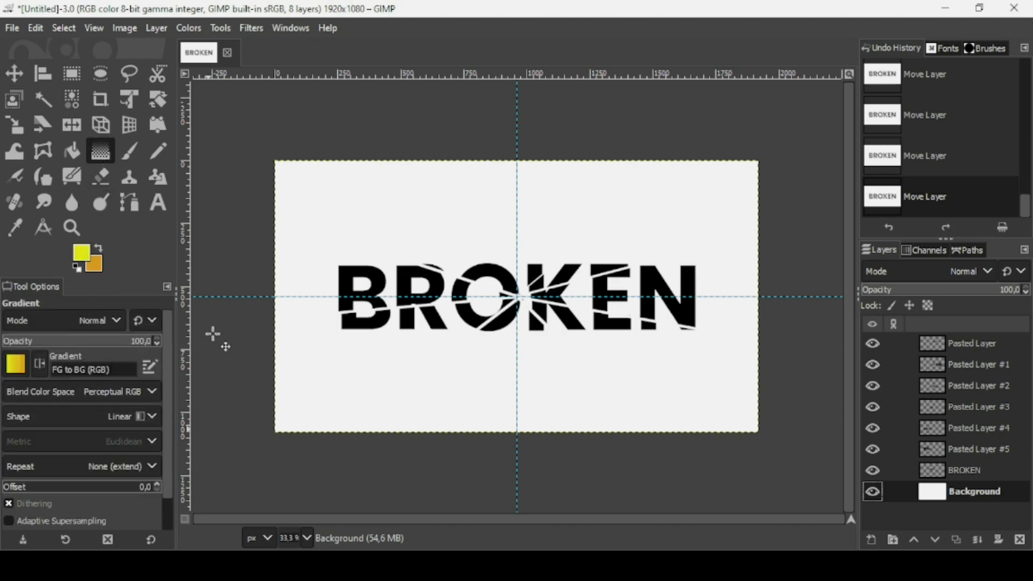
drag(269, 310, 764, 309)
key(Return)
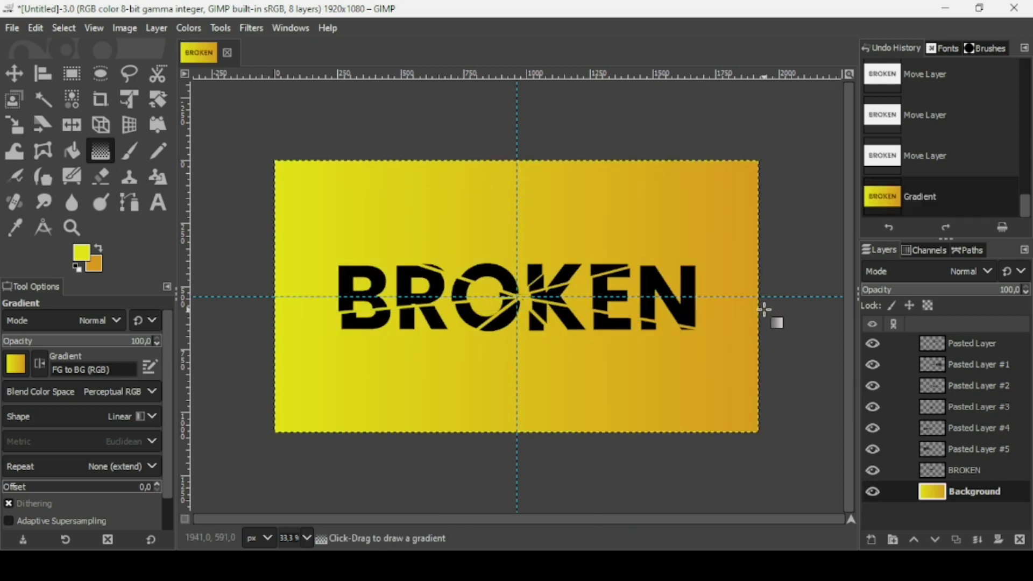
scroll(493, 332, up, 4)
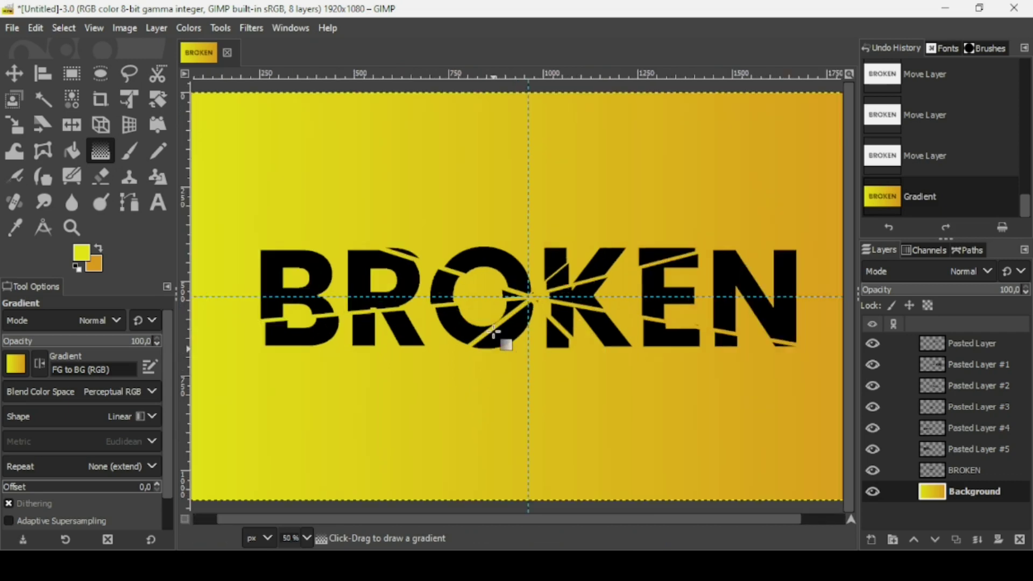
scroll(493, 332, up, 2)
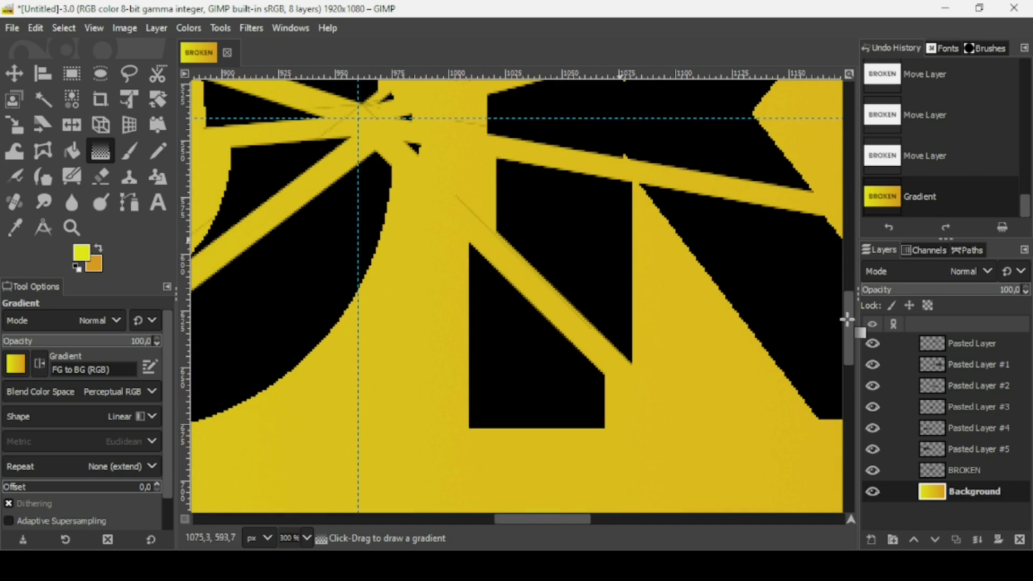
Step: Select the BROKEN layer and toggle its visibility to inspect the cracked pieces
click(871, 471)
click(871, 471)
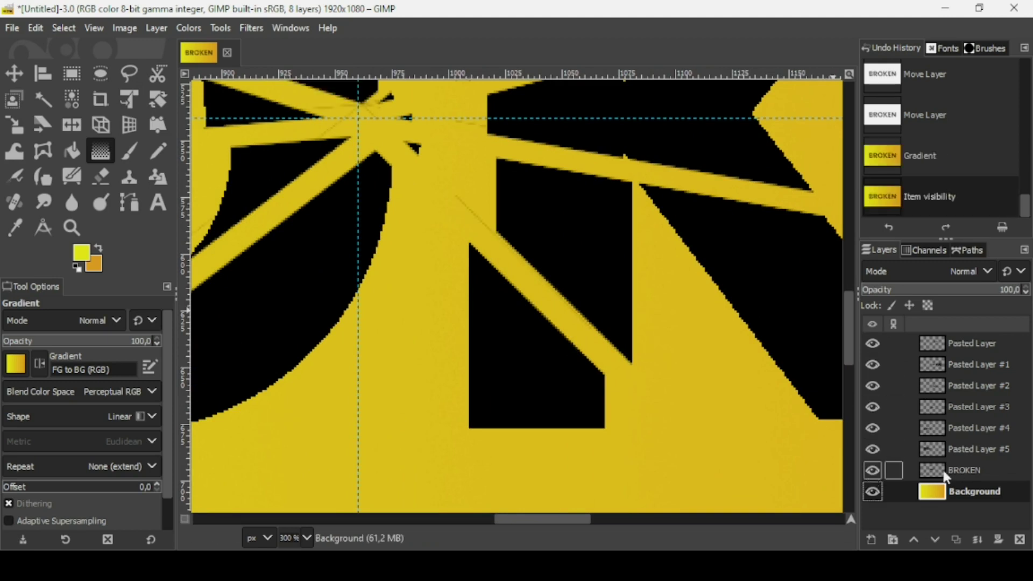
click(942, 476)
click(871, 473)
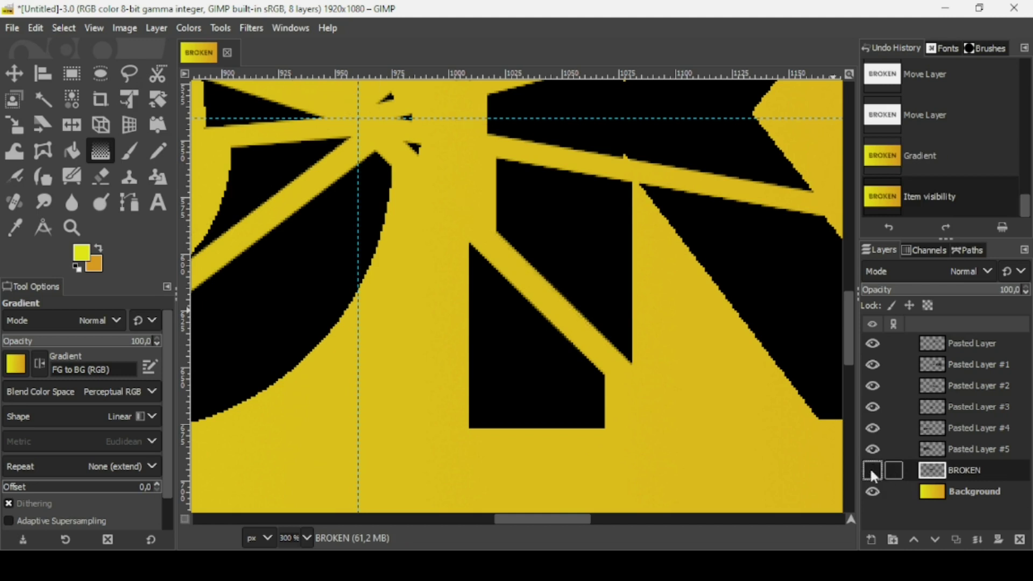
click(872, 472)
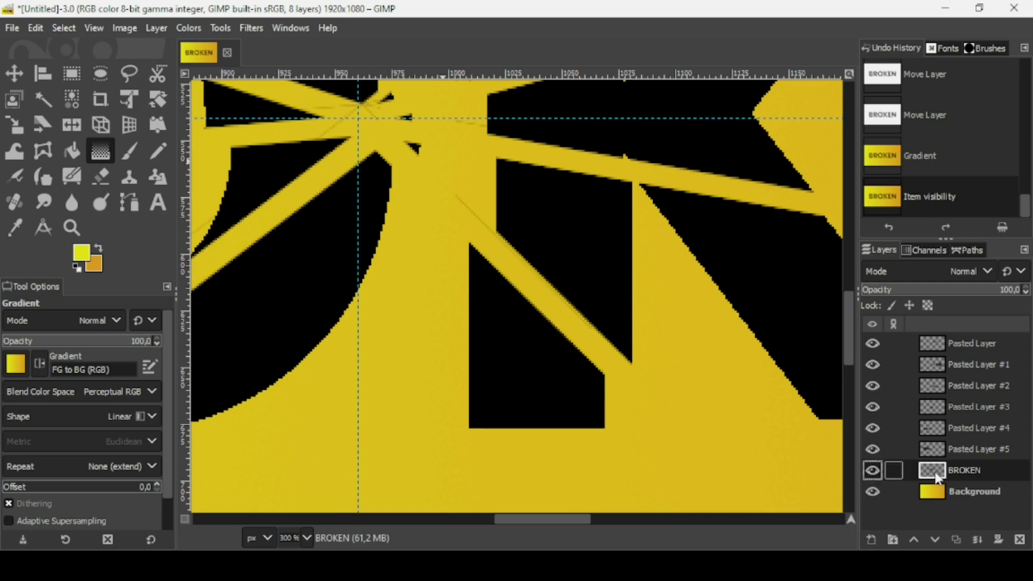
key(1)
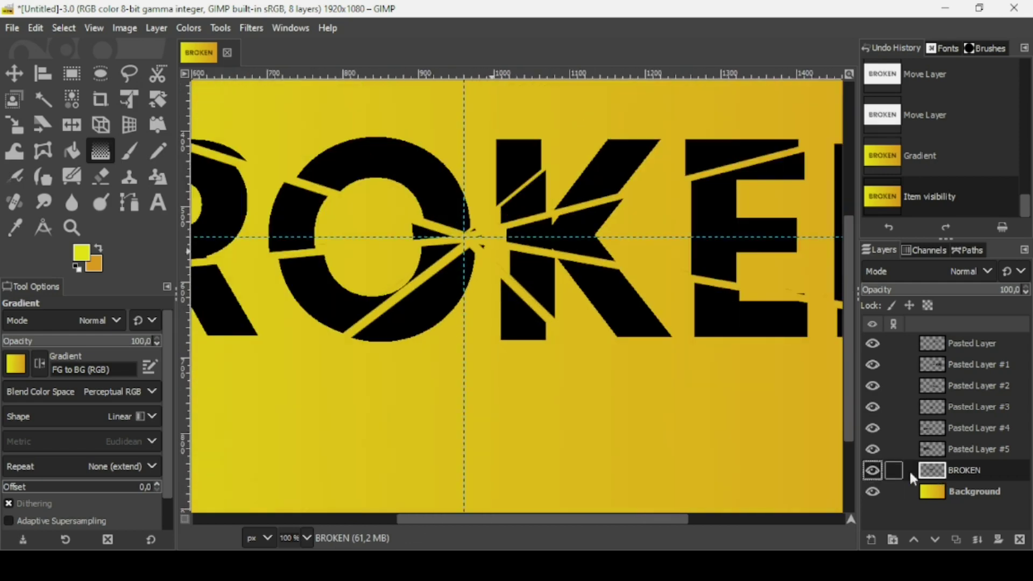
click(873, 470)
click(872, 470)
Step: Load the BROKEN layer's alpha as a selection and start a new layer
right_click(938, 479)
click(889, 509)
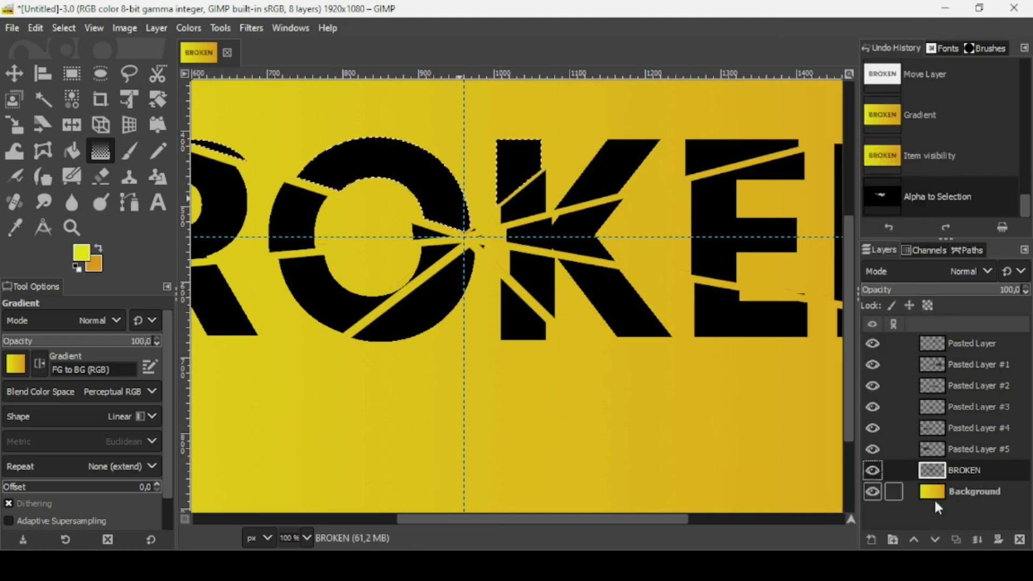
click(872, 540)
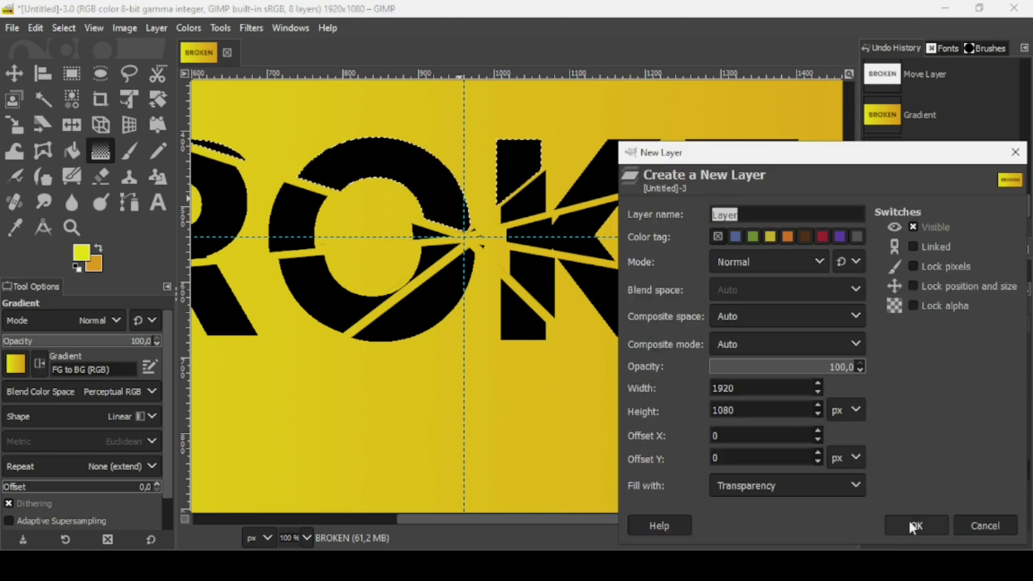
Step: Add the new transparent layer, hide BROKEN, and shrink the lettering selection
click(914, 525)
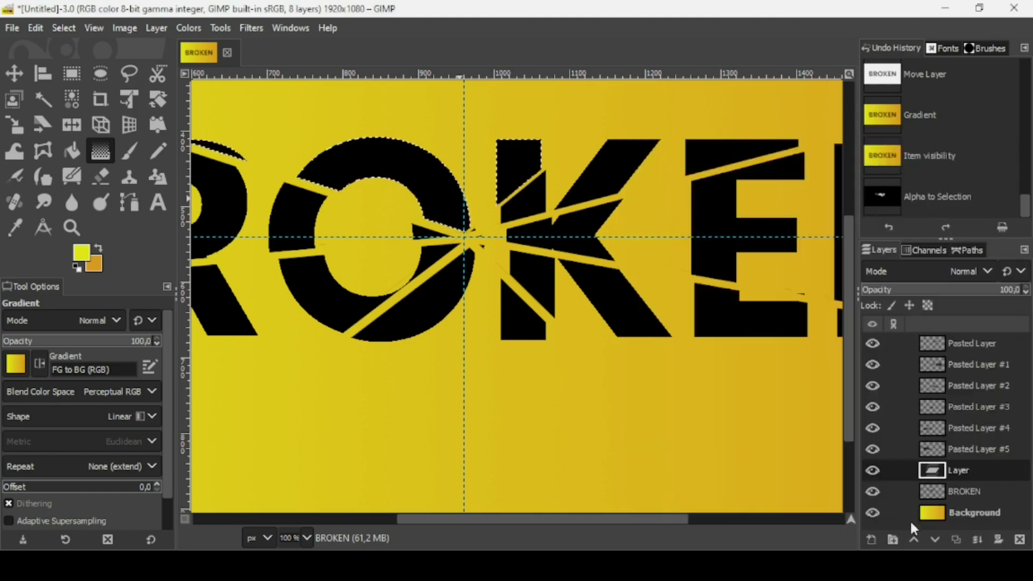
click(872, 491)
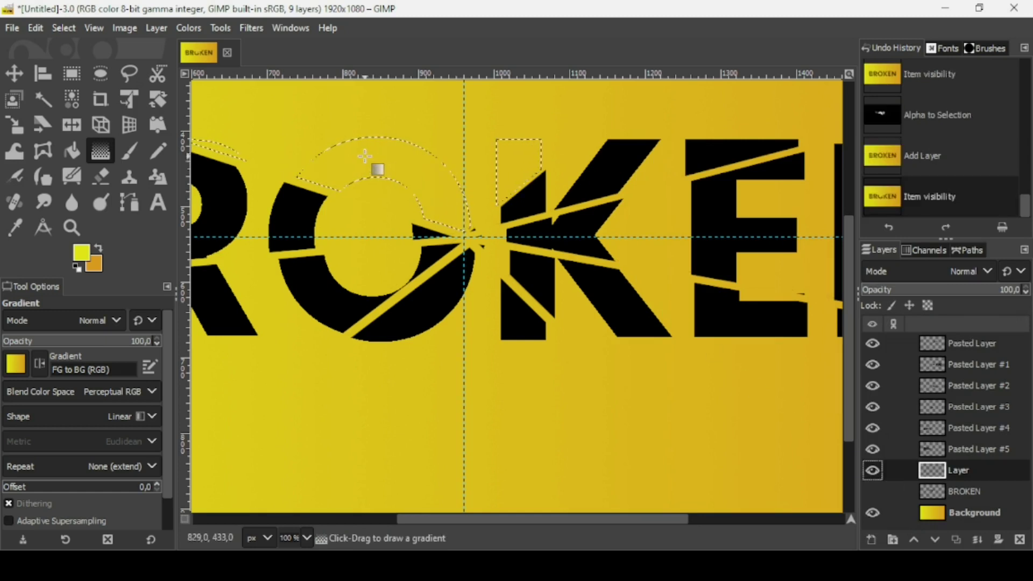
click(61, 30)
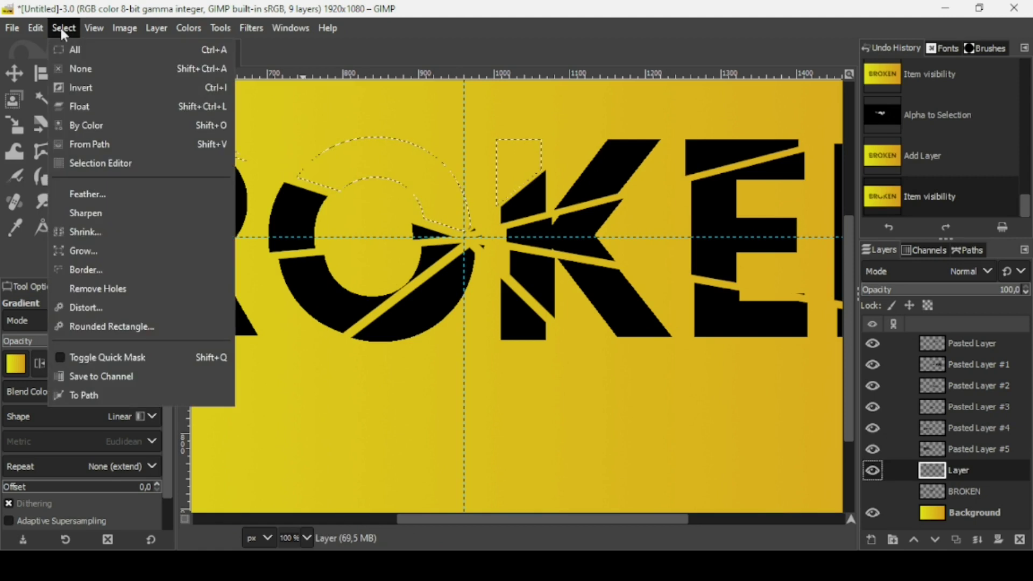
click(81, 231)
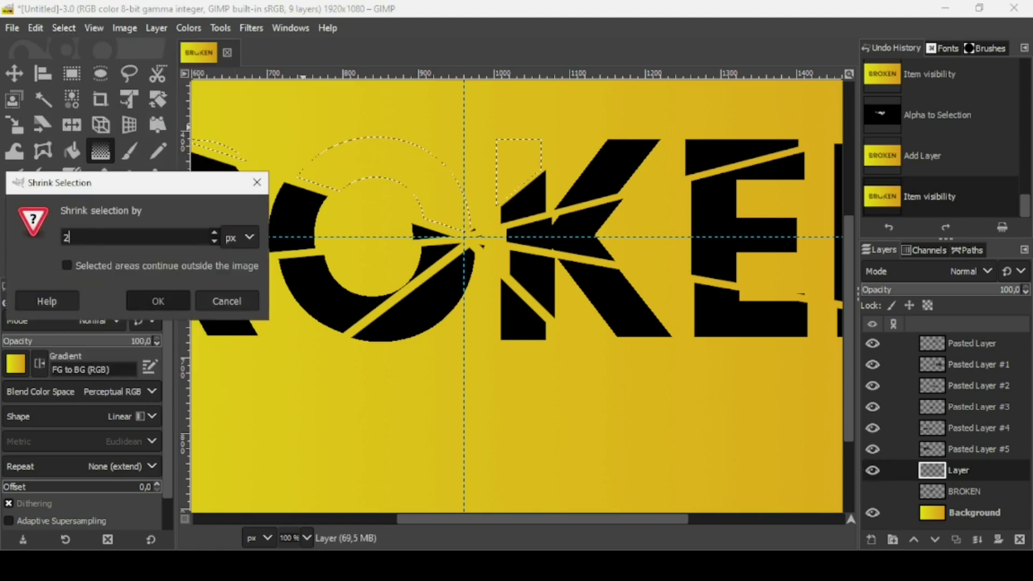
click(157, 301)
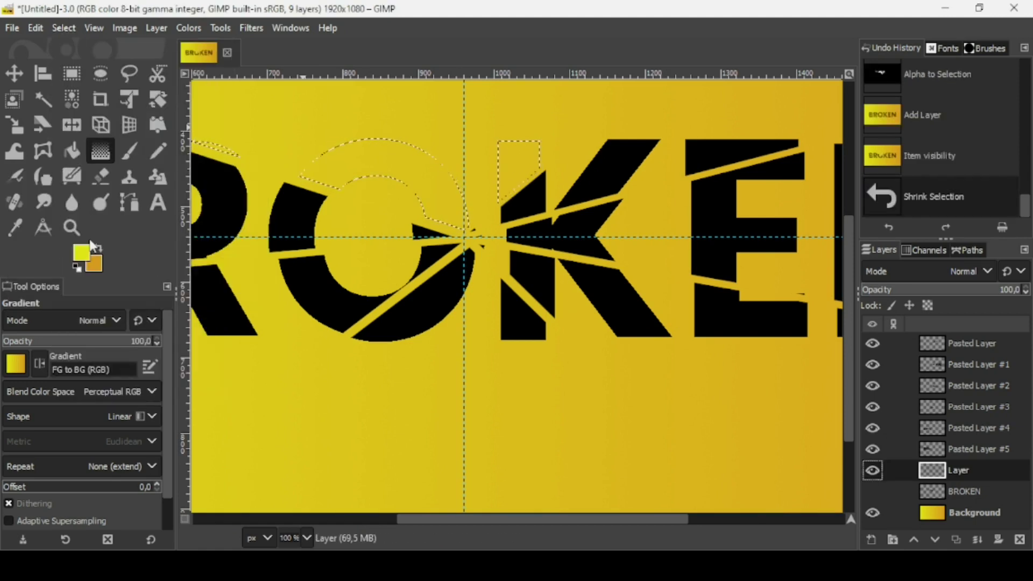
Step: Reset colours to black and white and fill the shrunk selection with black
click(76, 264)
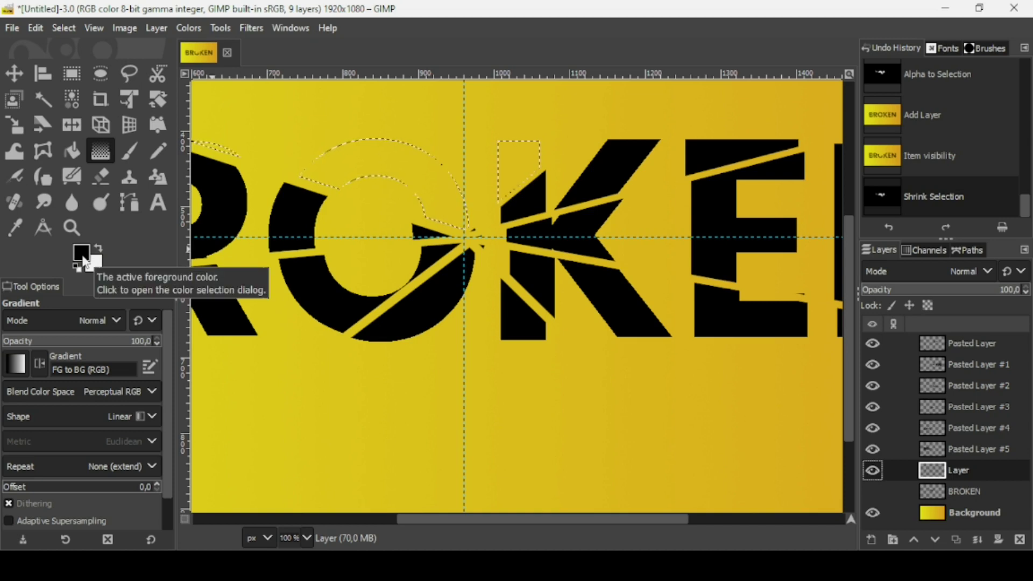
drag(473, 188, 477, 191)
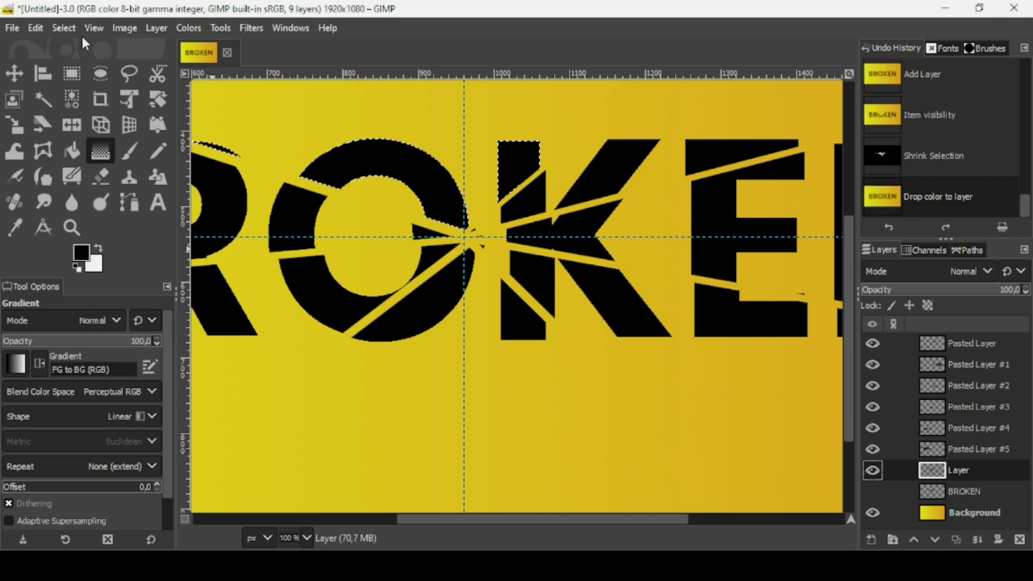
scroll(311, 144, up, 2)
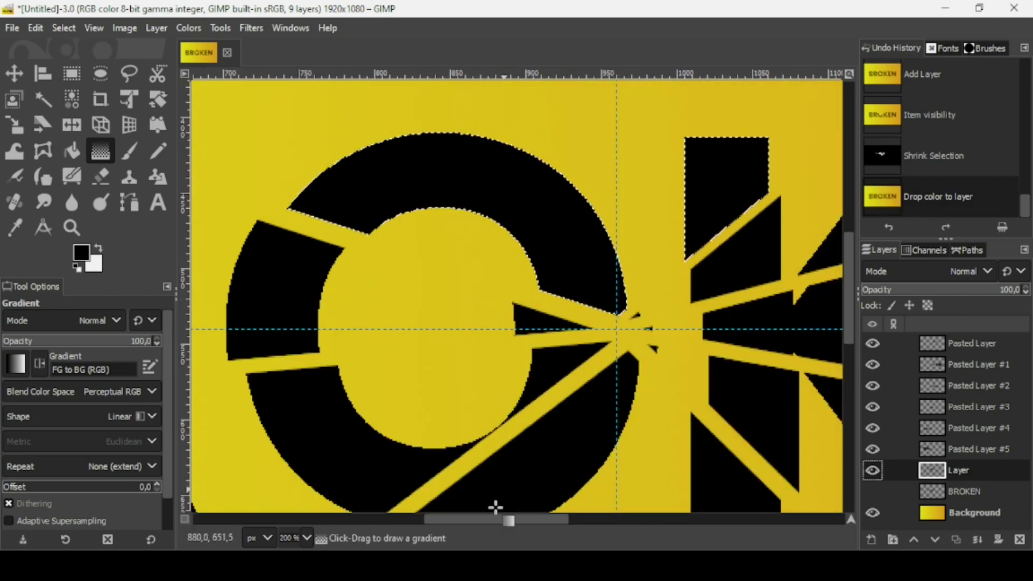
drag(494, 518, 532, 518)
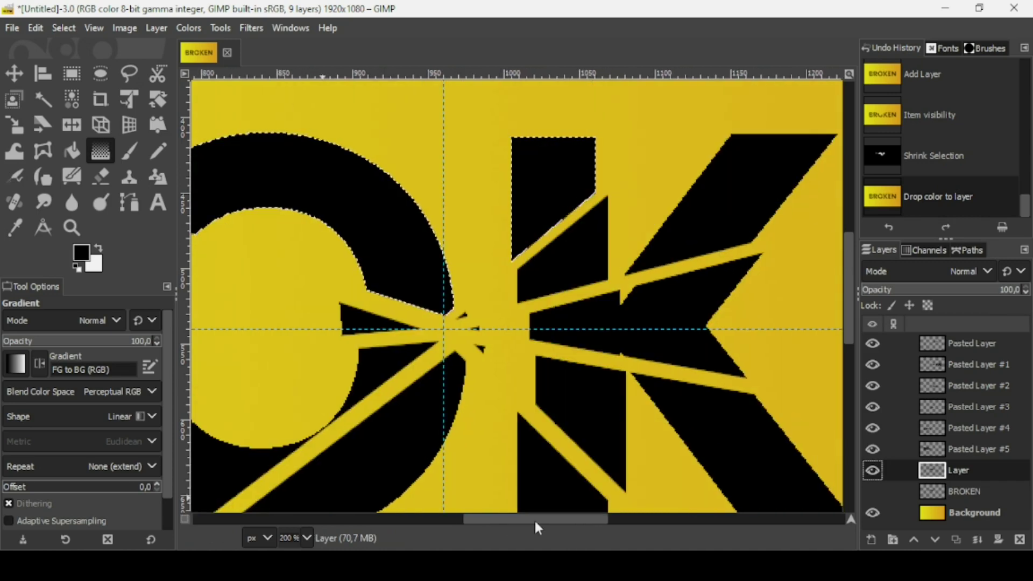
key(1)
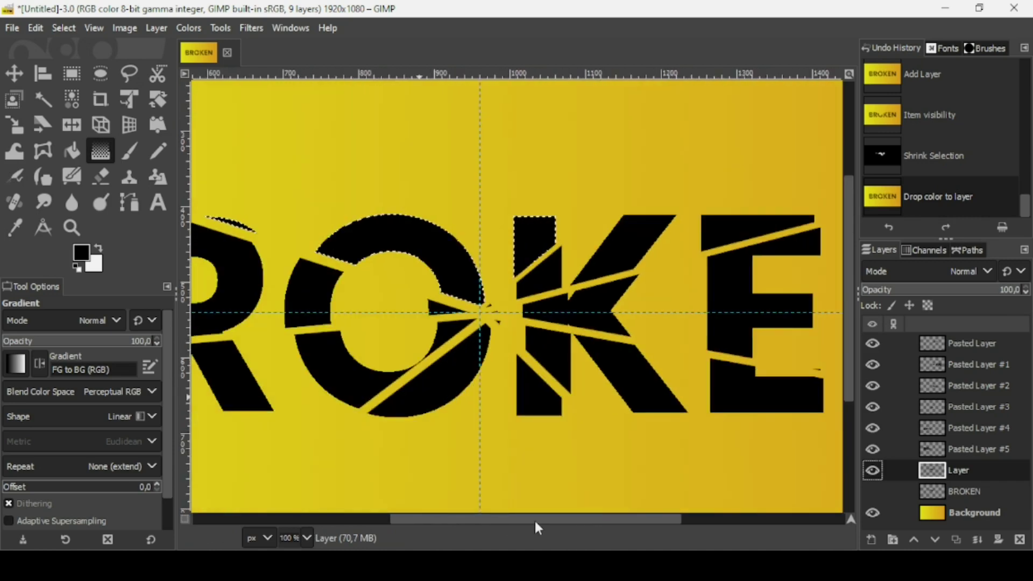
key(minus)
key(minus)
key(minus)
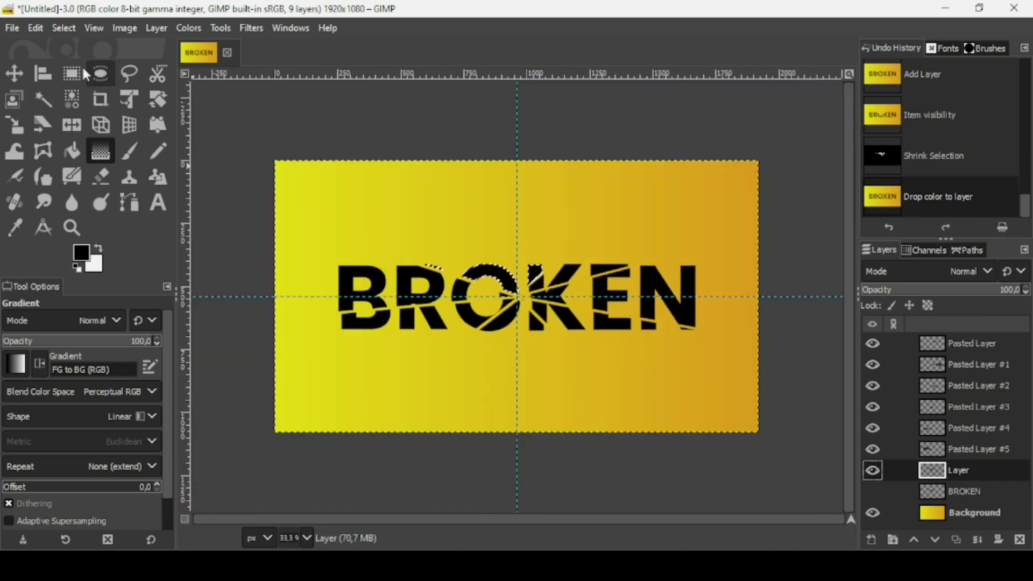
Step: Clear the selection and create a New from Visible layer from Pasted Layer
click(62, 25)
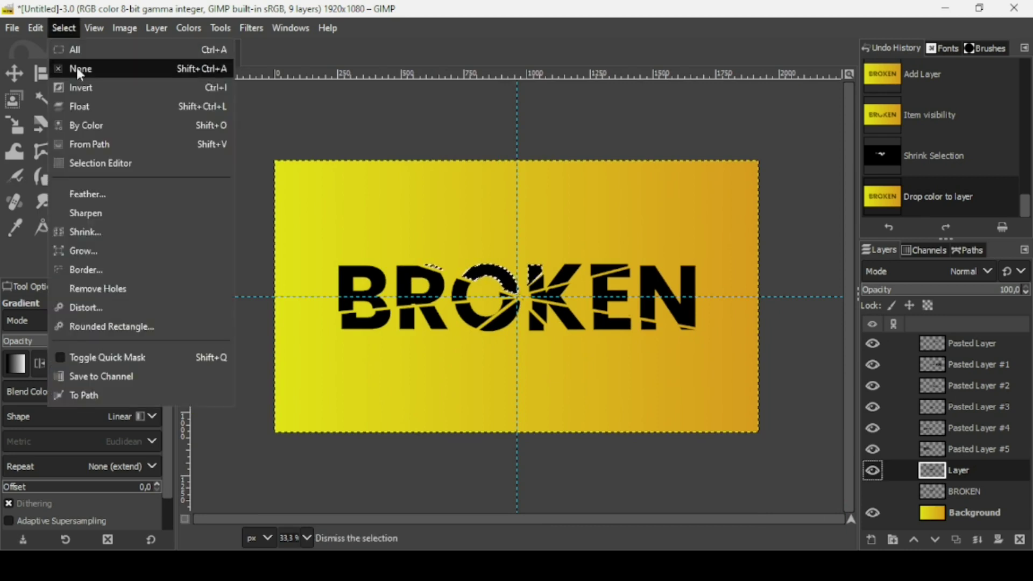
click(77, 67)
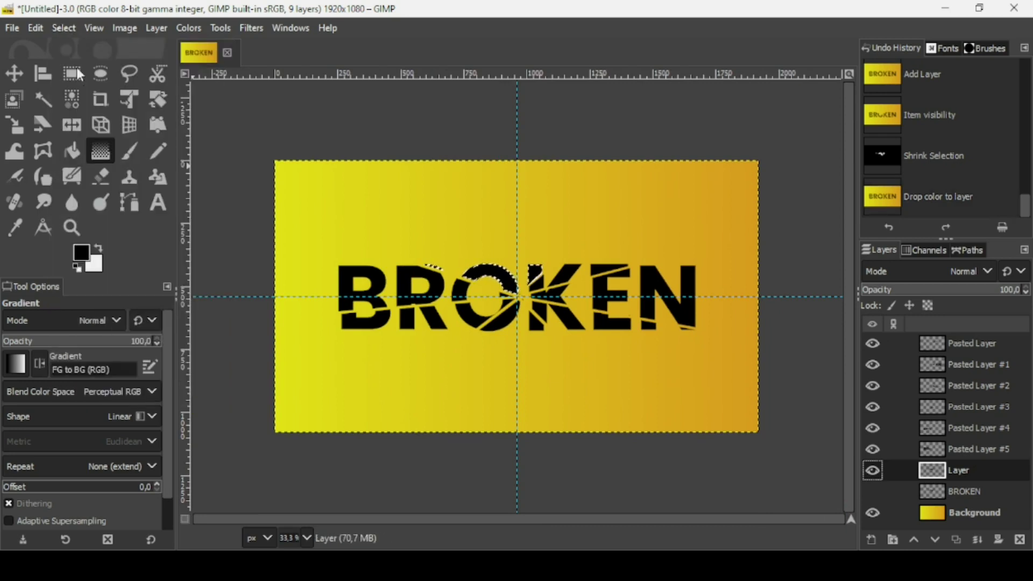
click(948, 342)
right_click(948, 342)
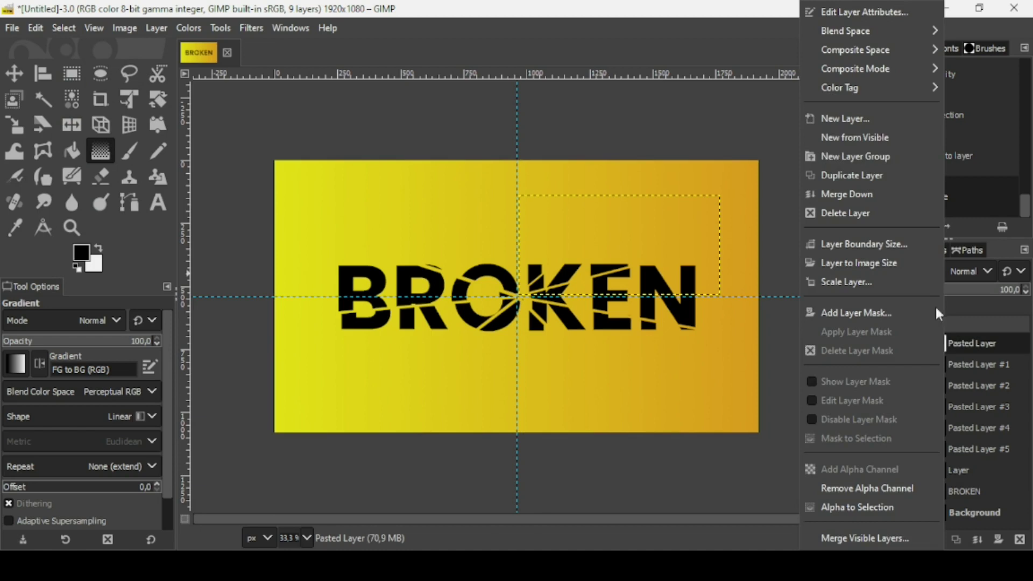
click(887, 143)
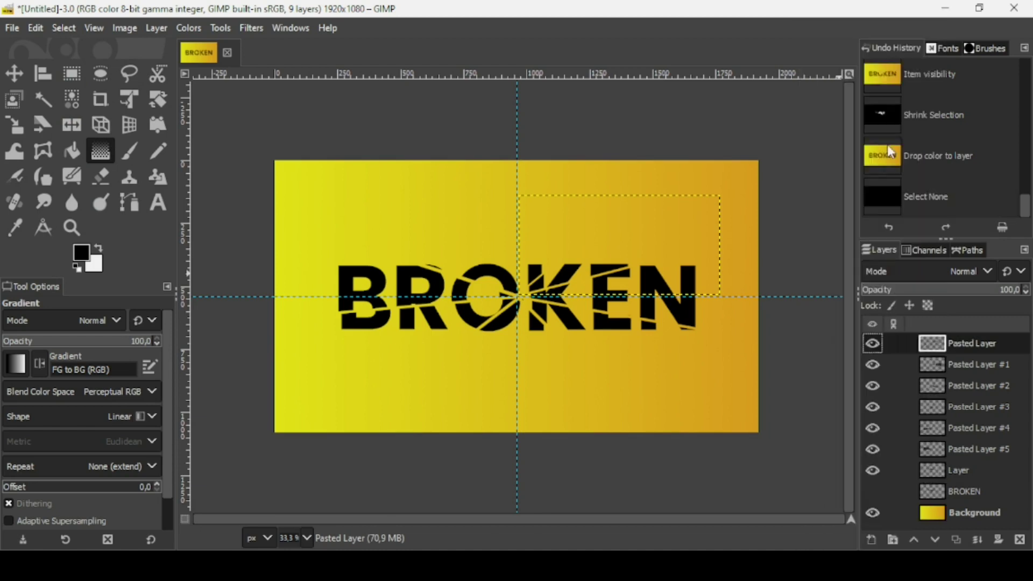
Step: Remove all guides from the image
click(123, 31)
mouse_move(189, 433)
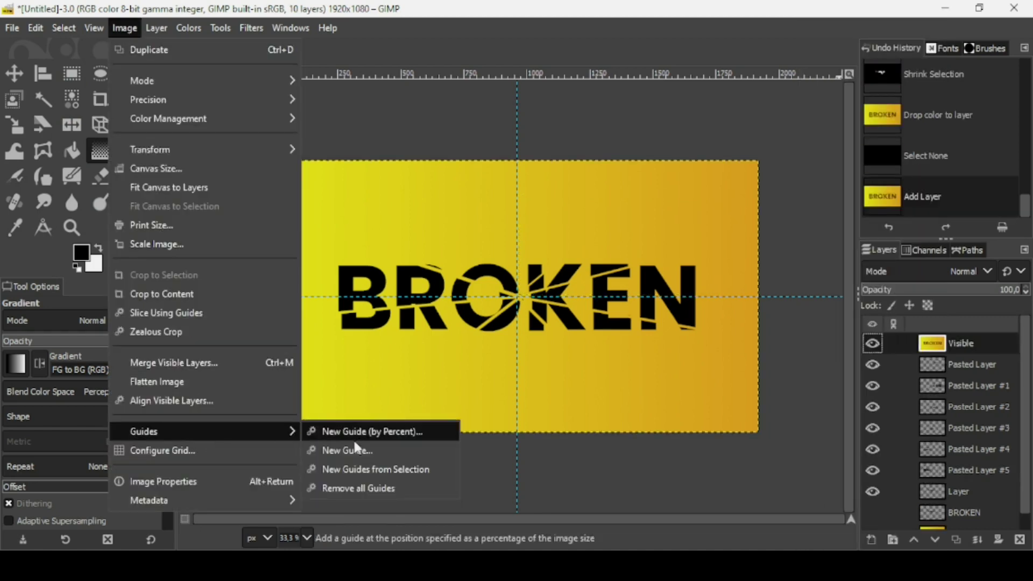
click(357, 488)
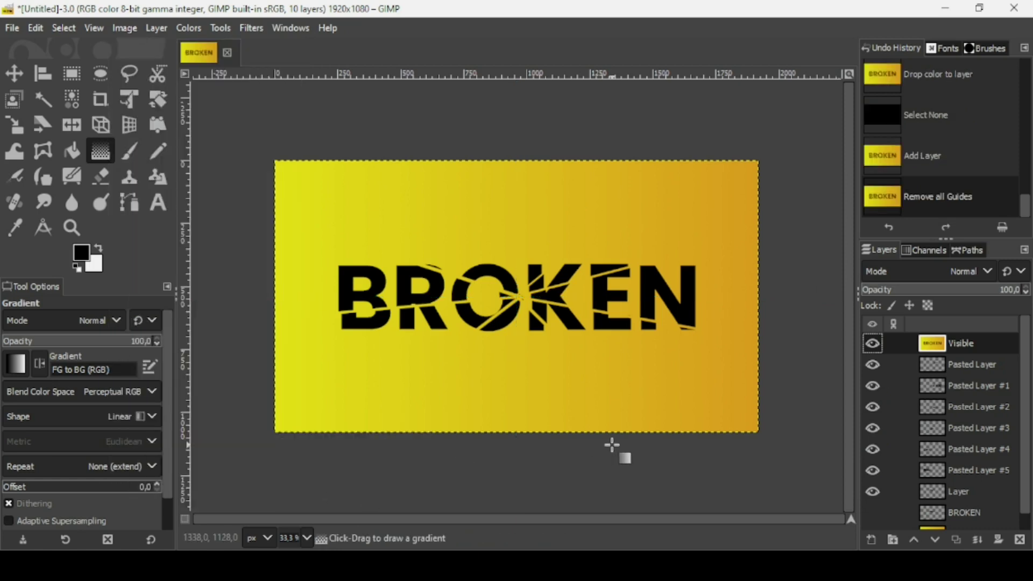